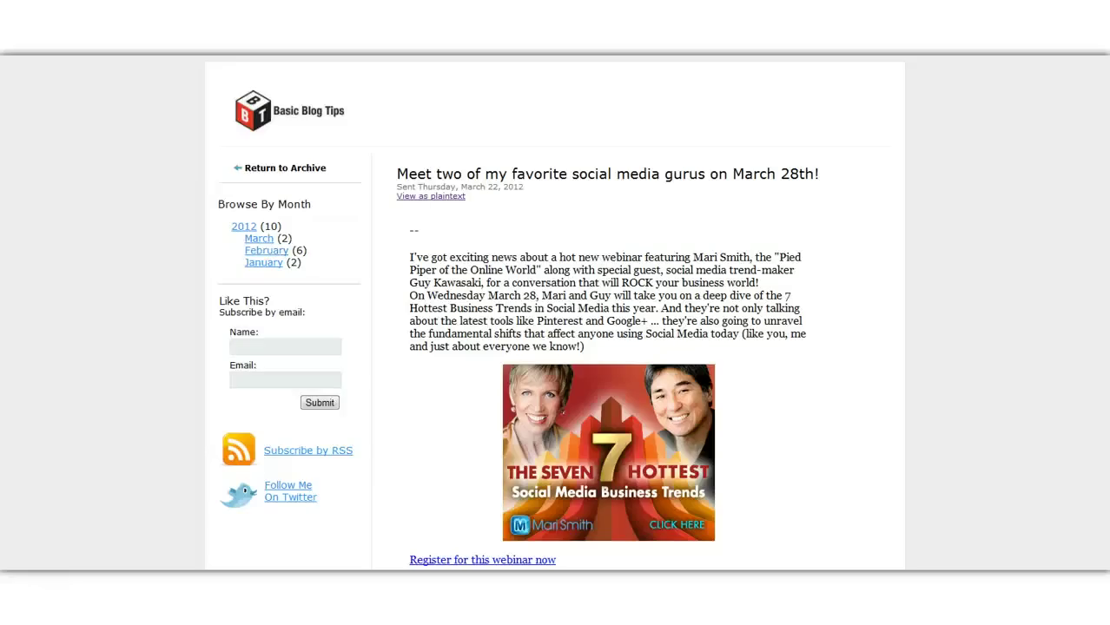
Open the beta broadcast editor from the broadcast messages of the ileanes-tips list.
click(259, 238)
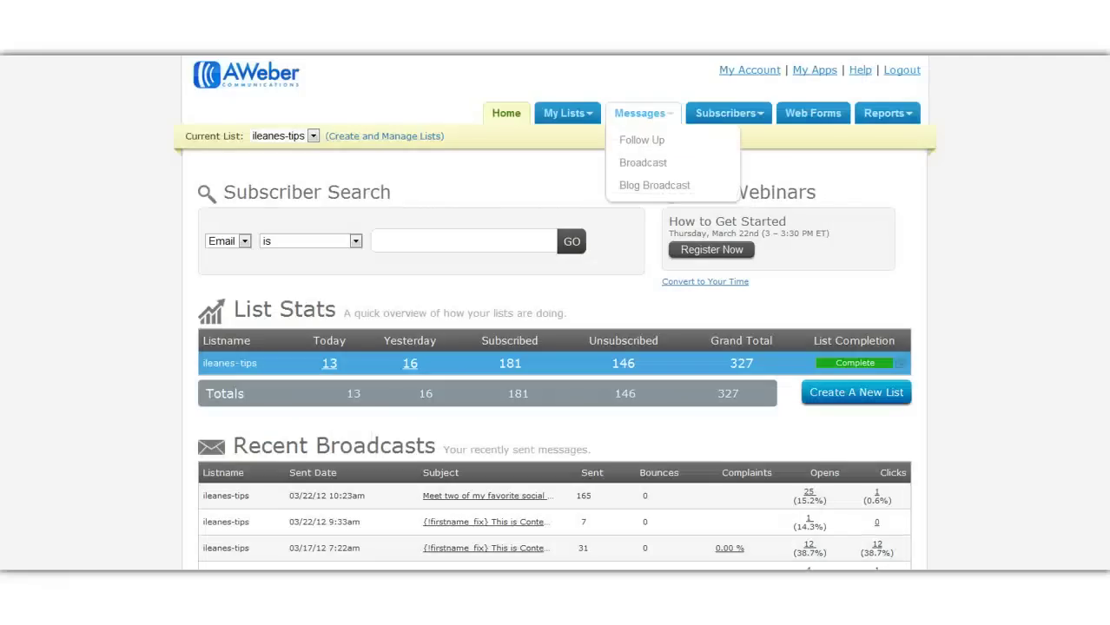
click(653, 163)
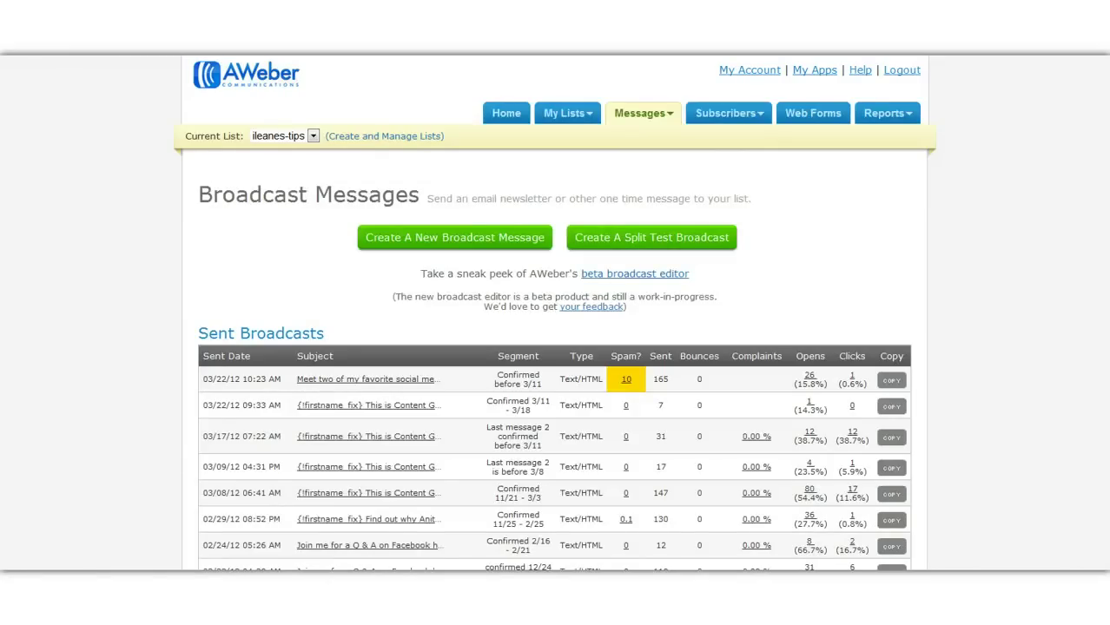
click(641, 274)
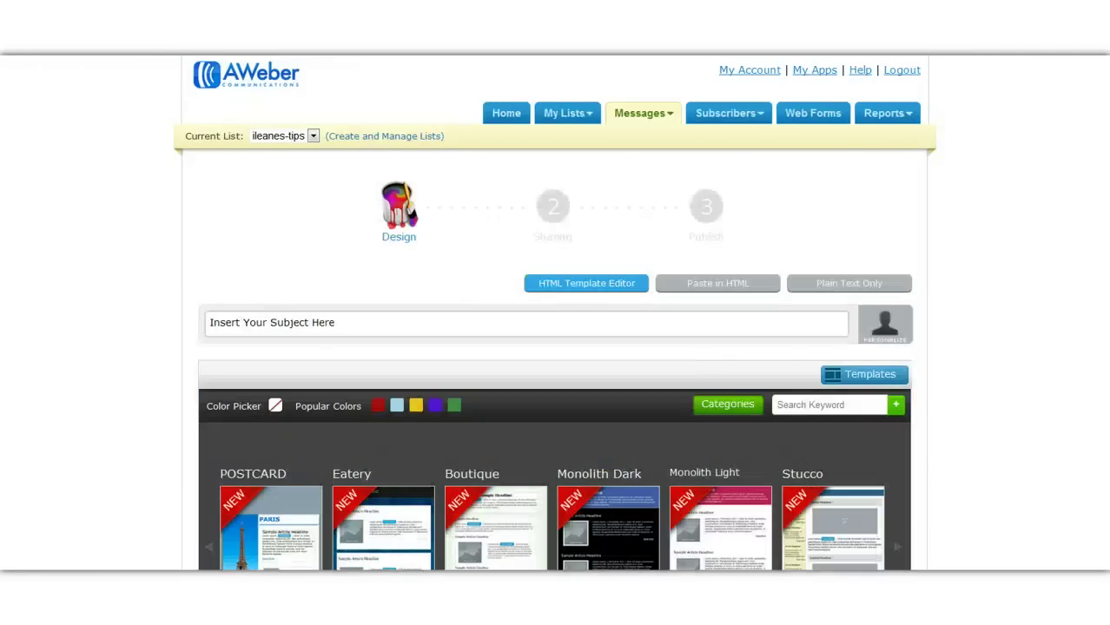
Browse the newsletter templates filtered by the popular color red and then by light blue.
scroll(554, 347, down, 4)
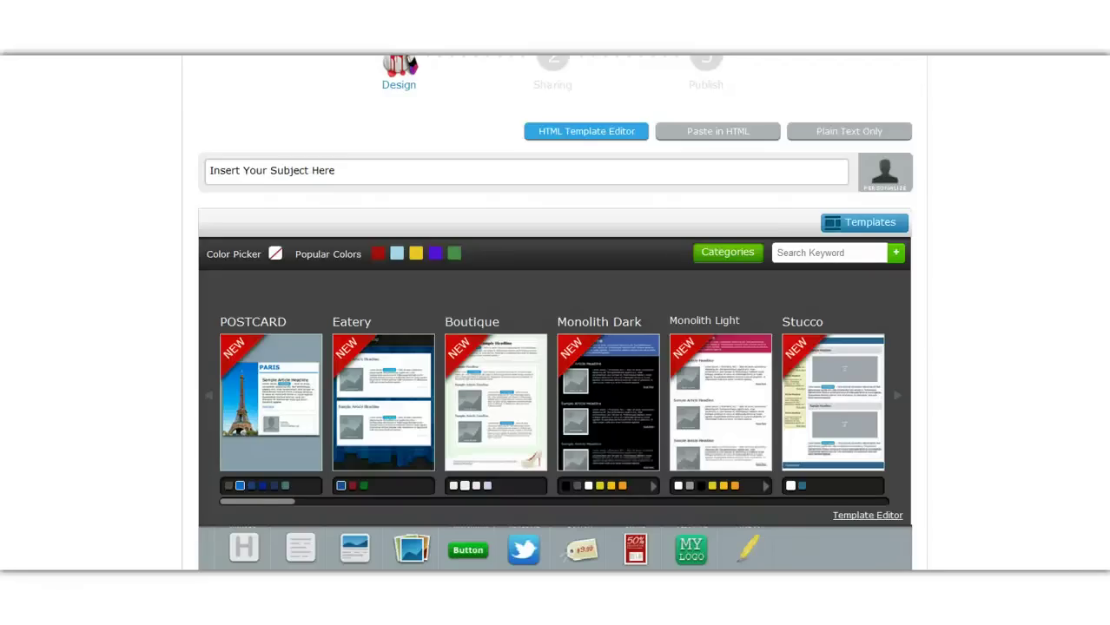
drag(260, 501, 219, 516)
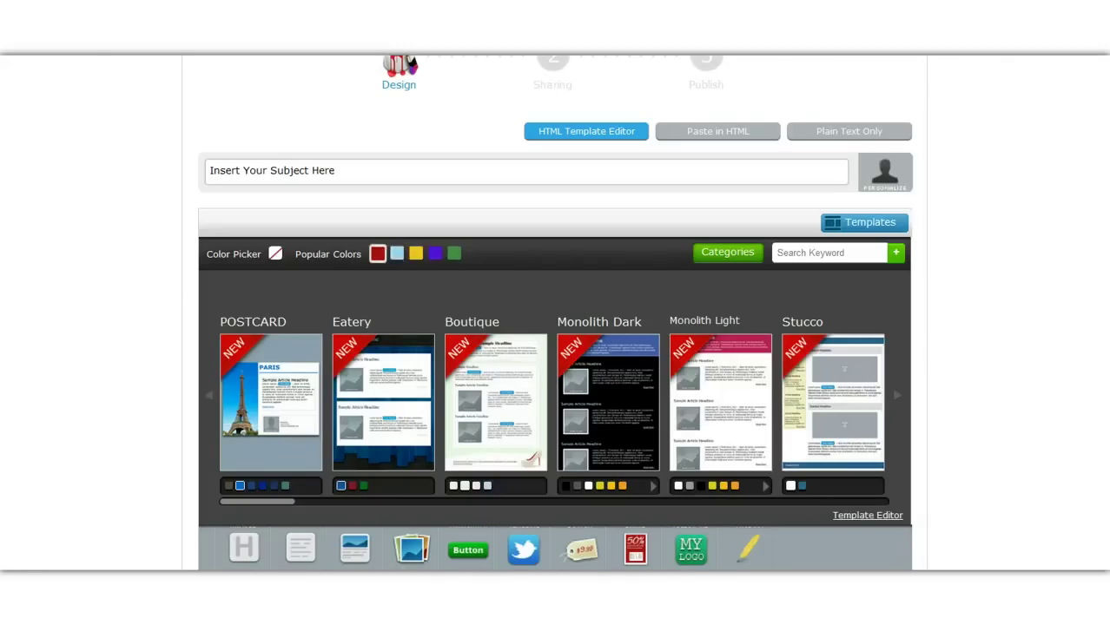
click(378, 252)
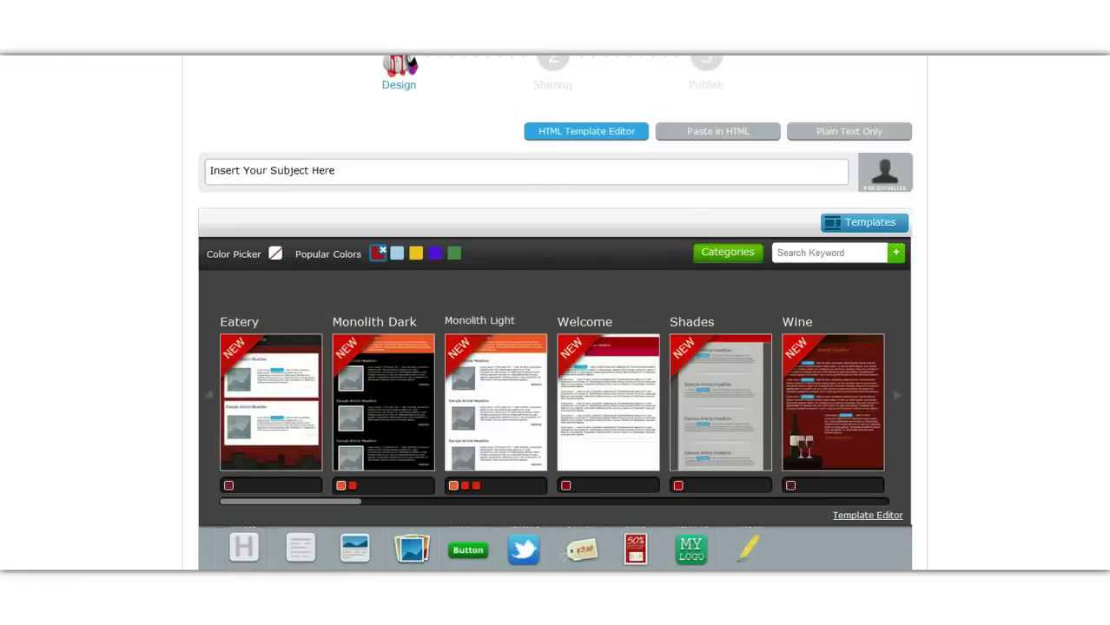
drag(270, 501, 417, 509)
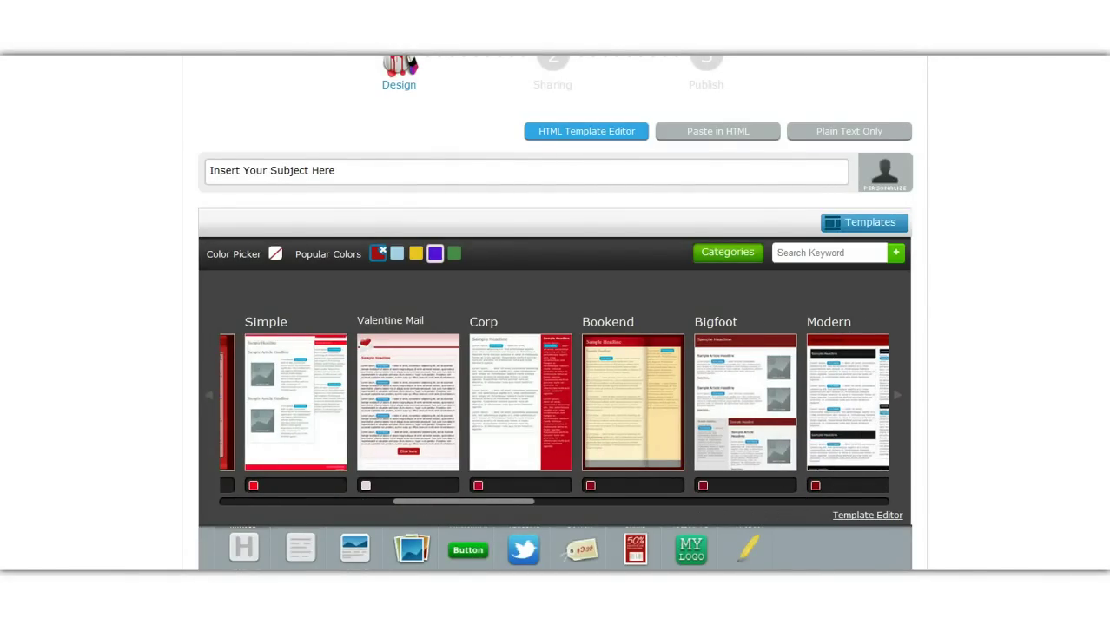
click(397, 253)
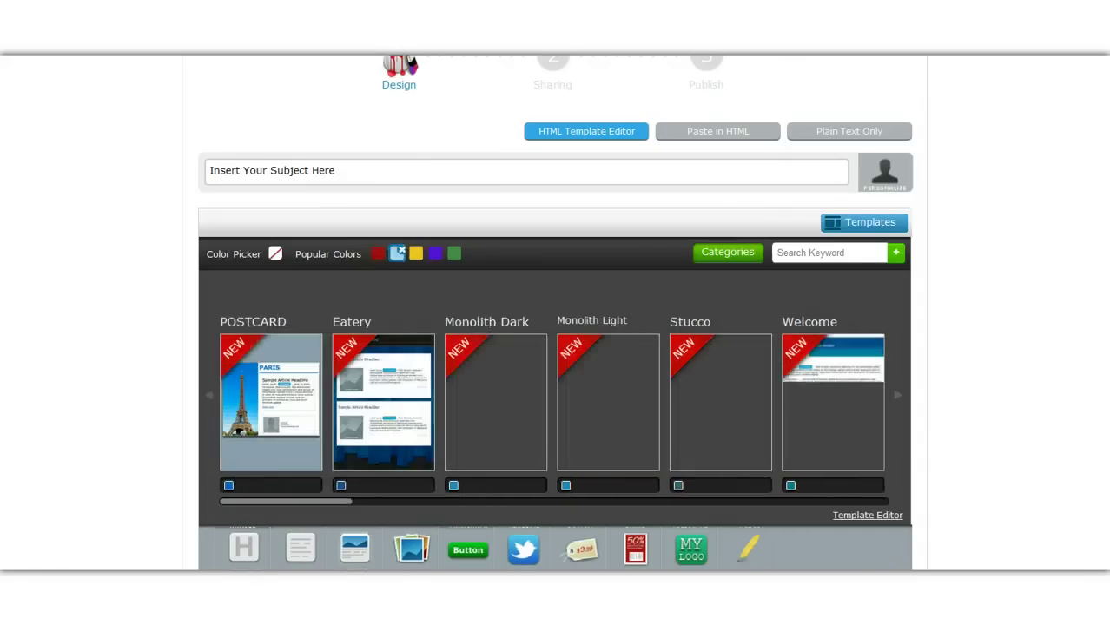
drag(289, 500, 354, 501)
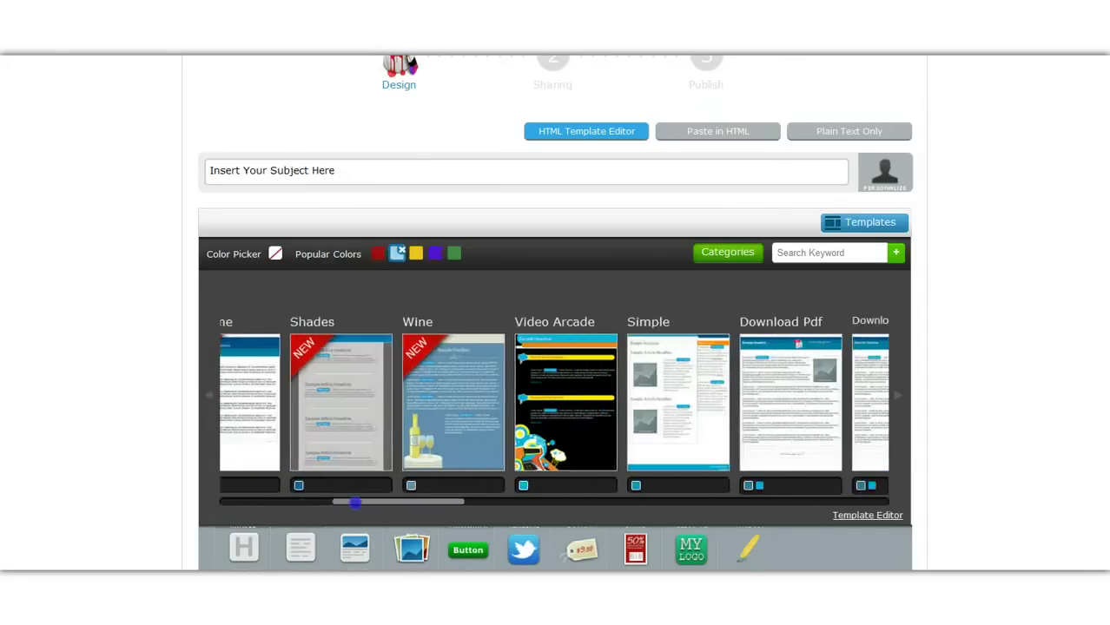
Narrow the light blue templates to the Corporate category, look through them, and collapse the template gallery.
click(721, 269)
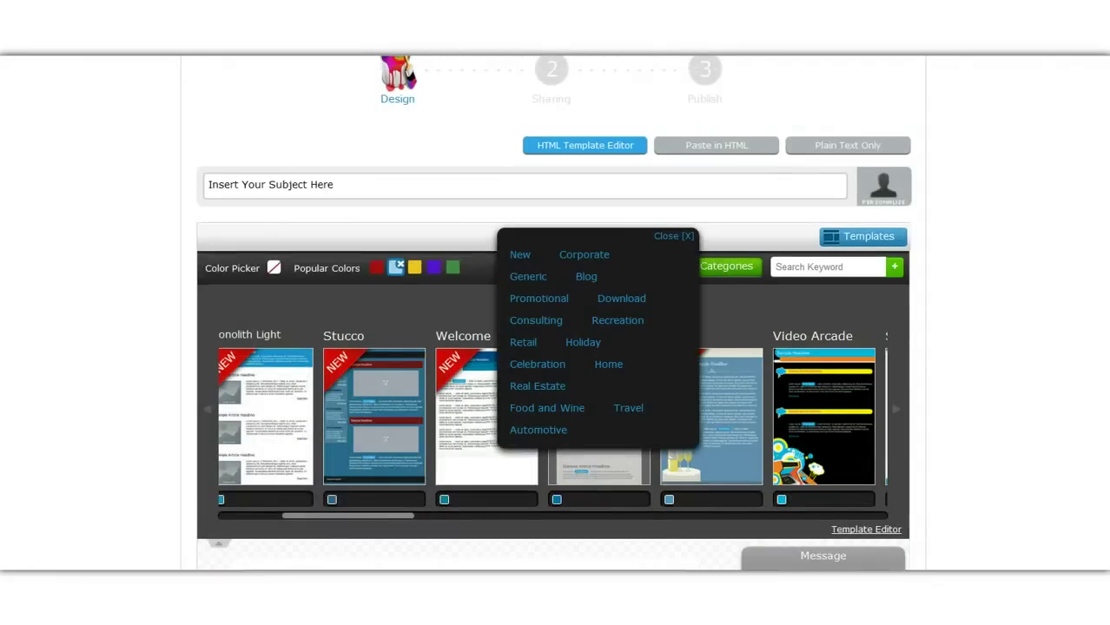
click(585, 255)
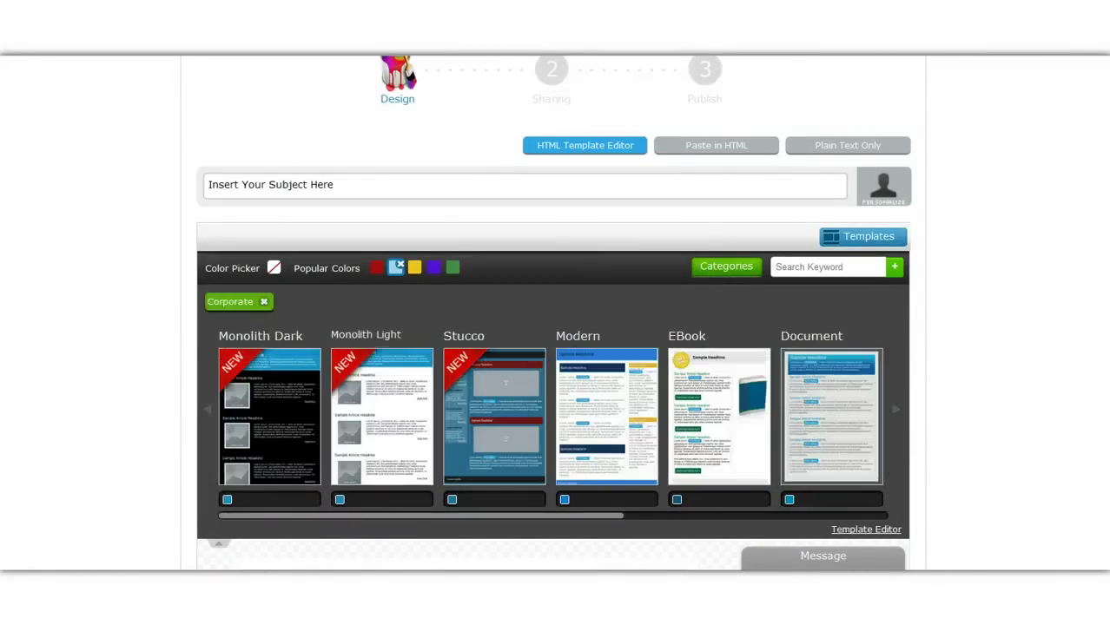
drag(408, 515, 478, 521)
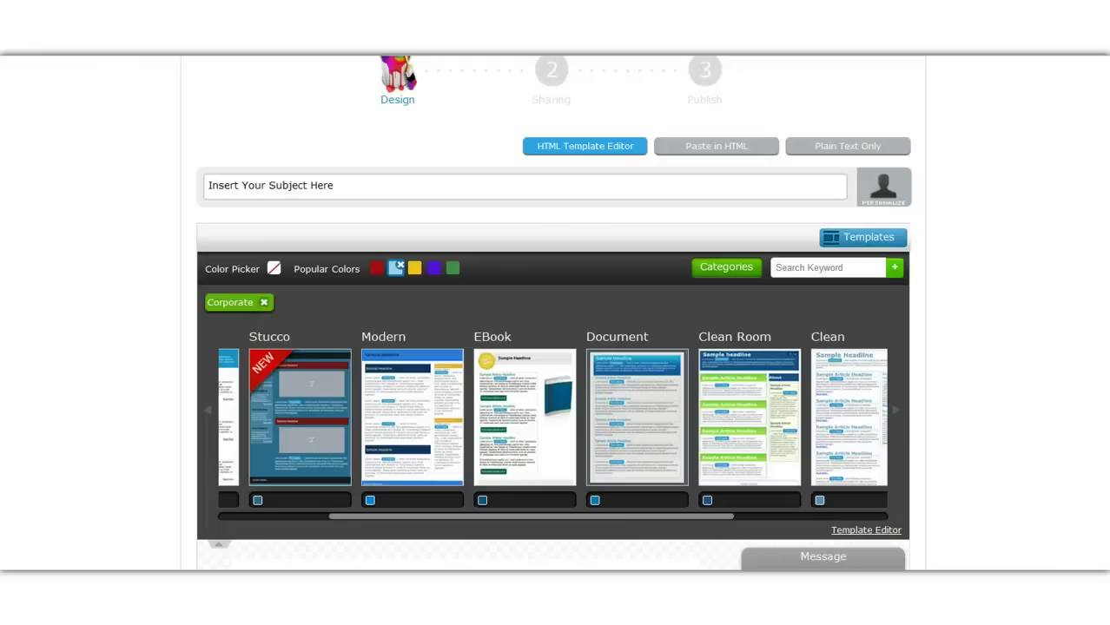
click(218, 544)
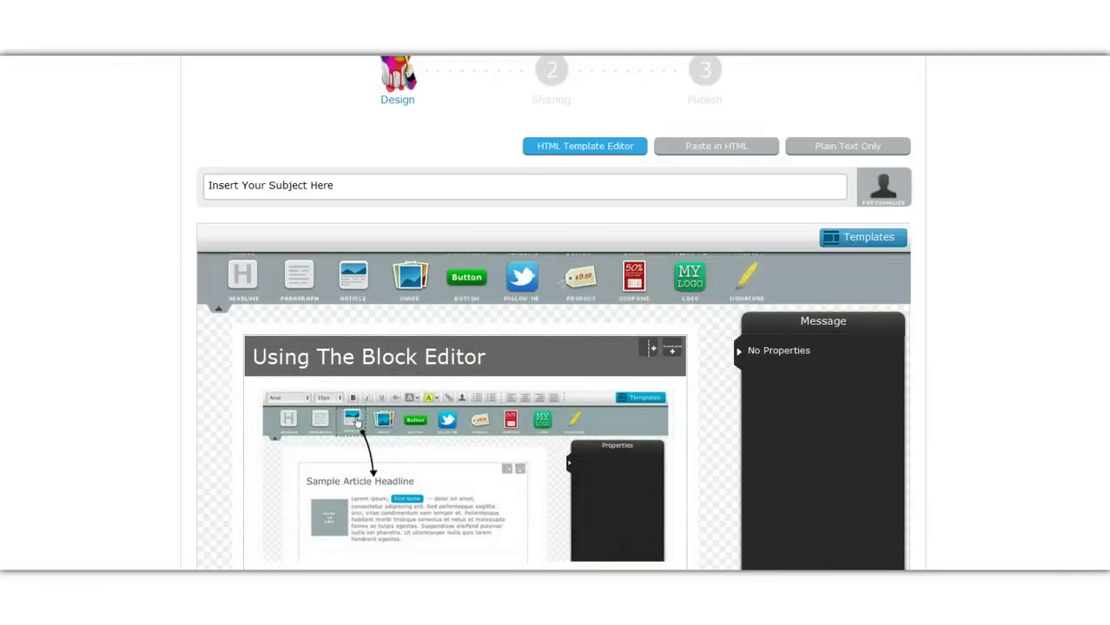
Delete the "Using The Block Editor" instruction block from the message.
scroll(553, 347, down, 2)
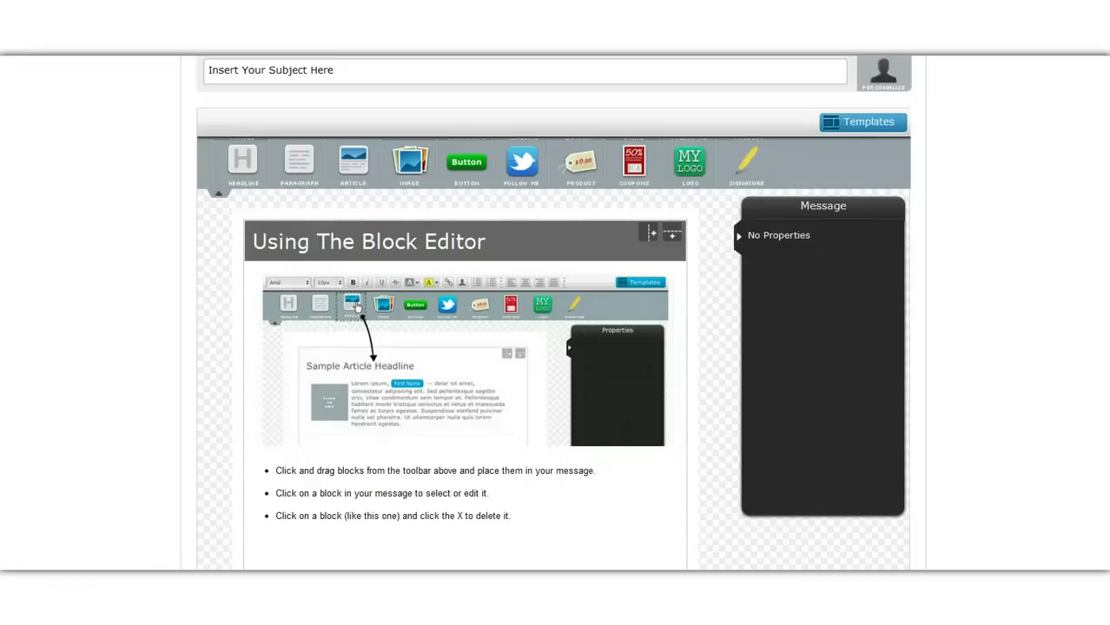
click(677, 253)
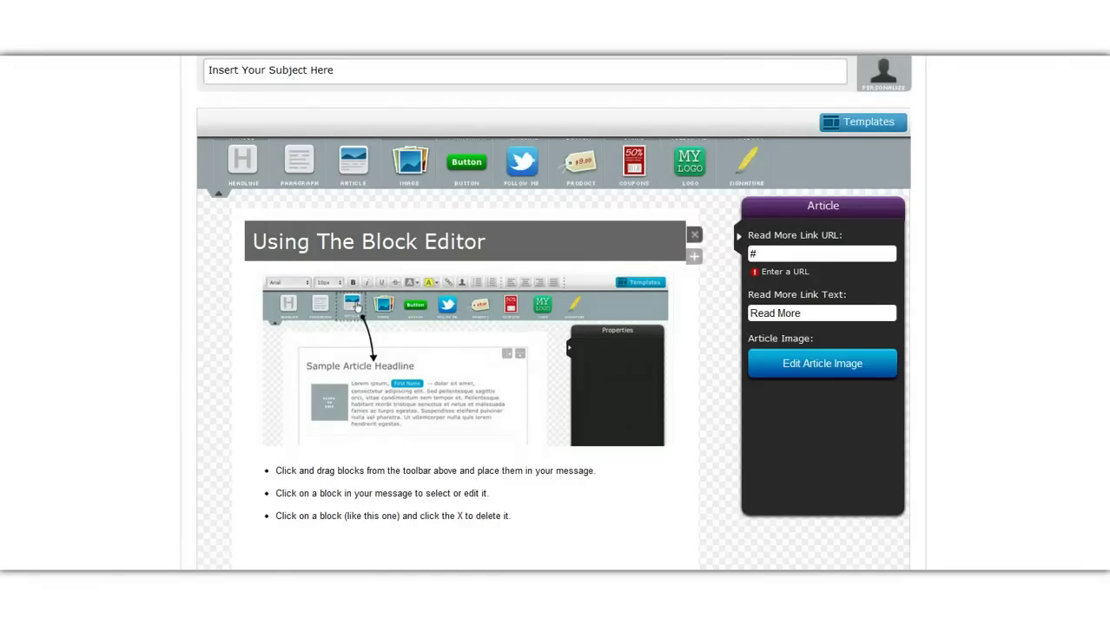
click(693, 234)
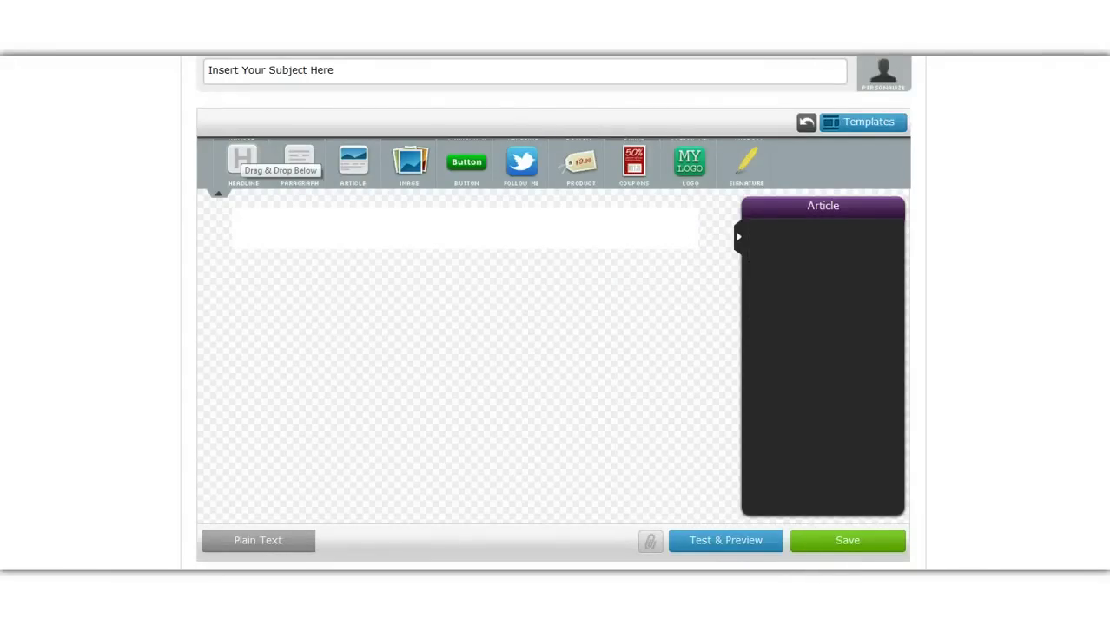
Add a headline block to the empty message, keeping its sample text.
drag(242, 159, 342, 233)
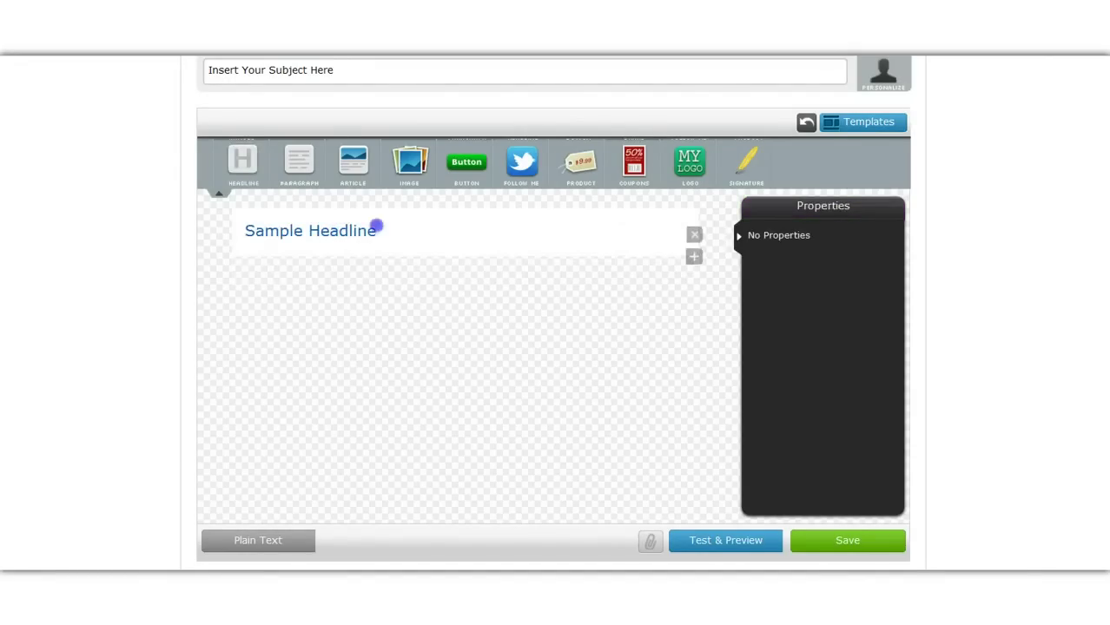
click(373, 227)
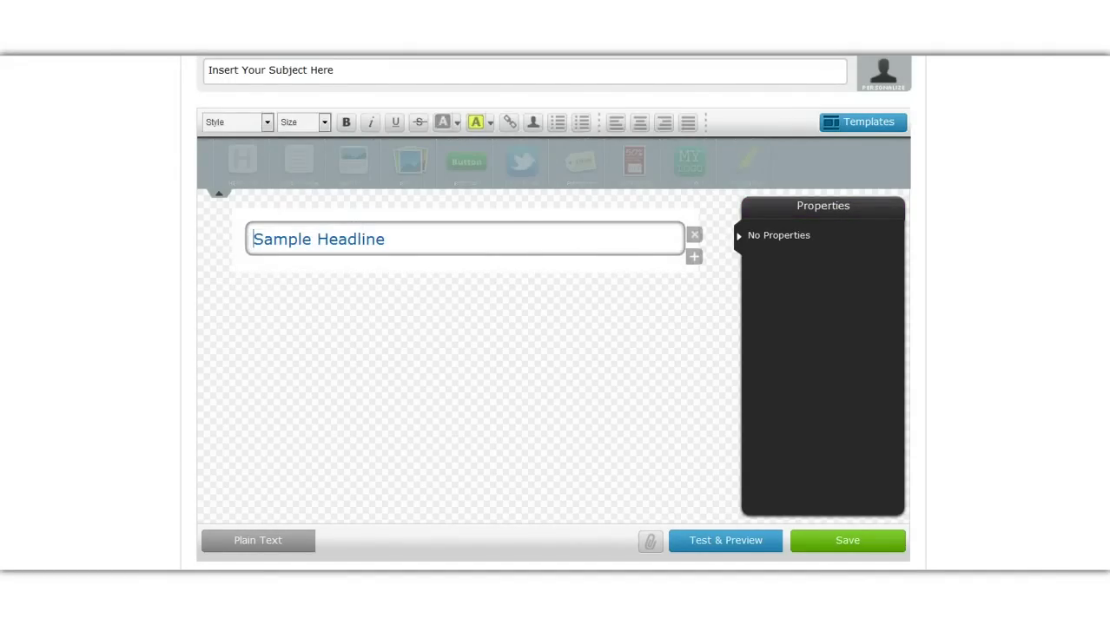
key(Escape)
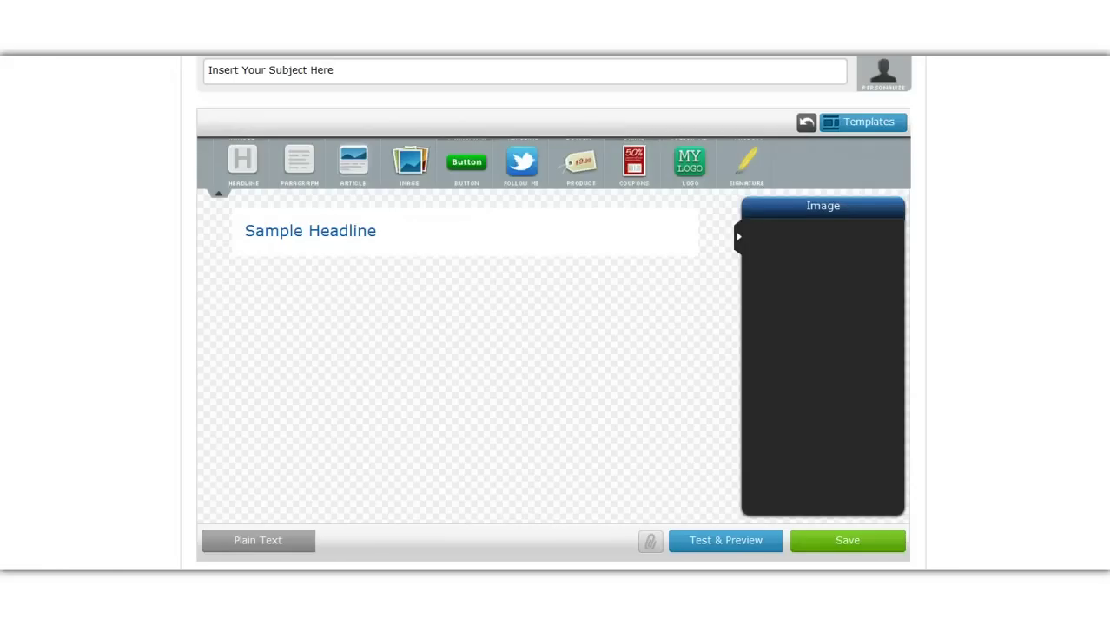
Add an image block below the headline and replace its image URL with the copied address of joost.jpg.
drag(410, 160, 371, 278)
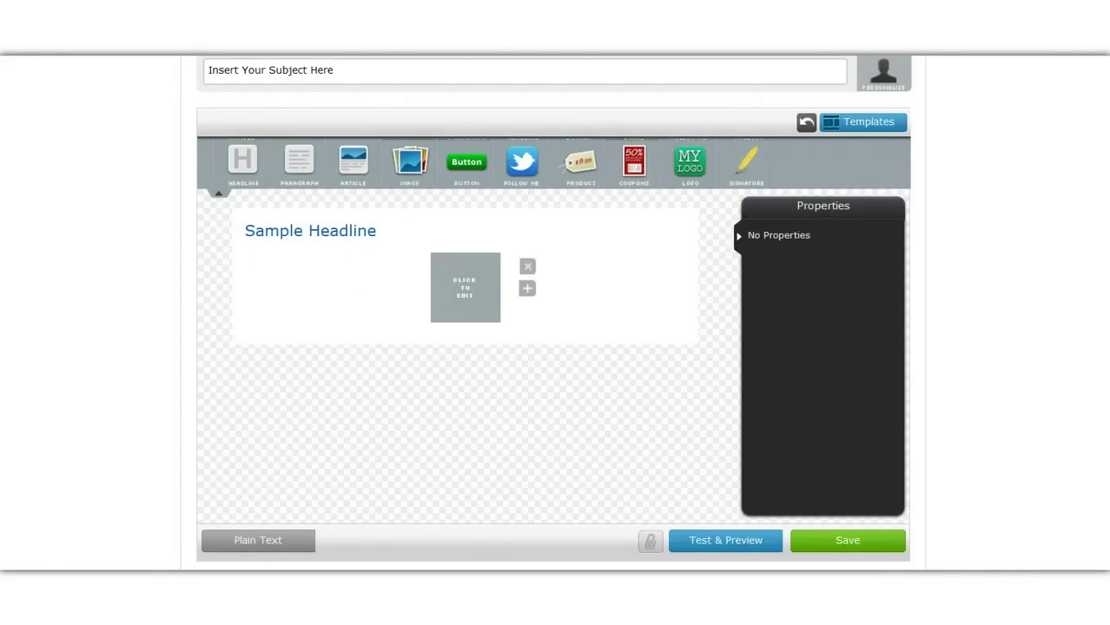
click(482, 273)
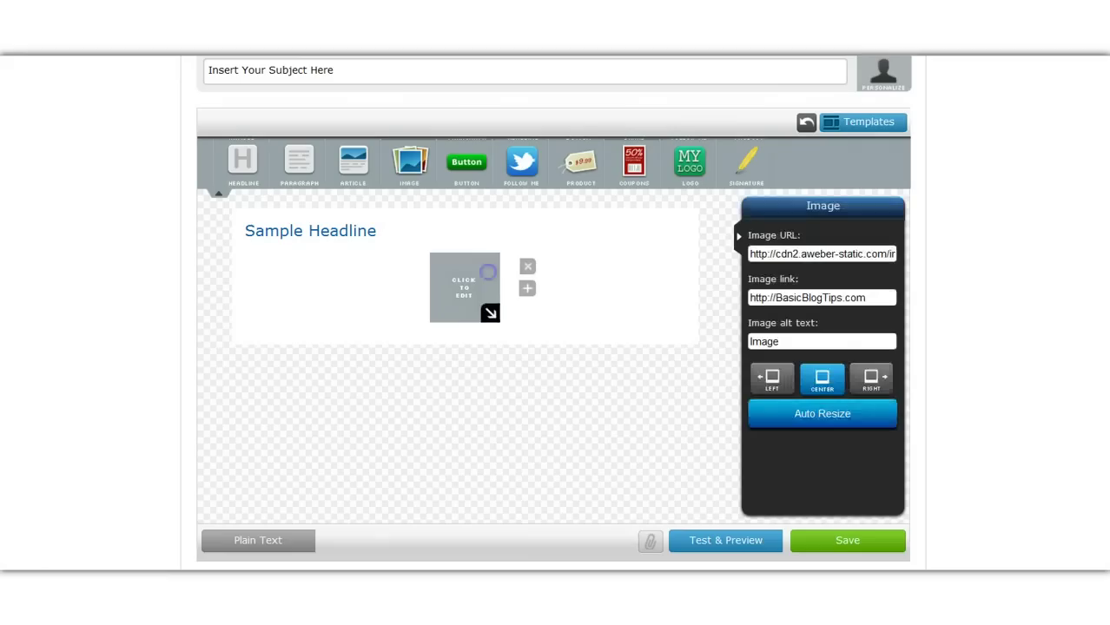
click(752, 253)
drag(752, 254, 933, 250)
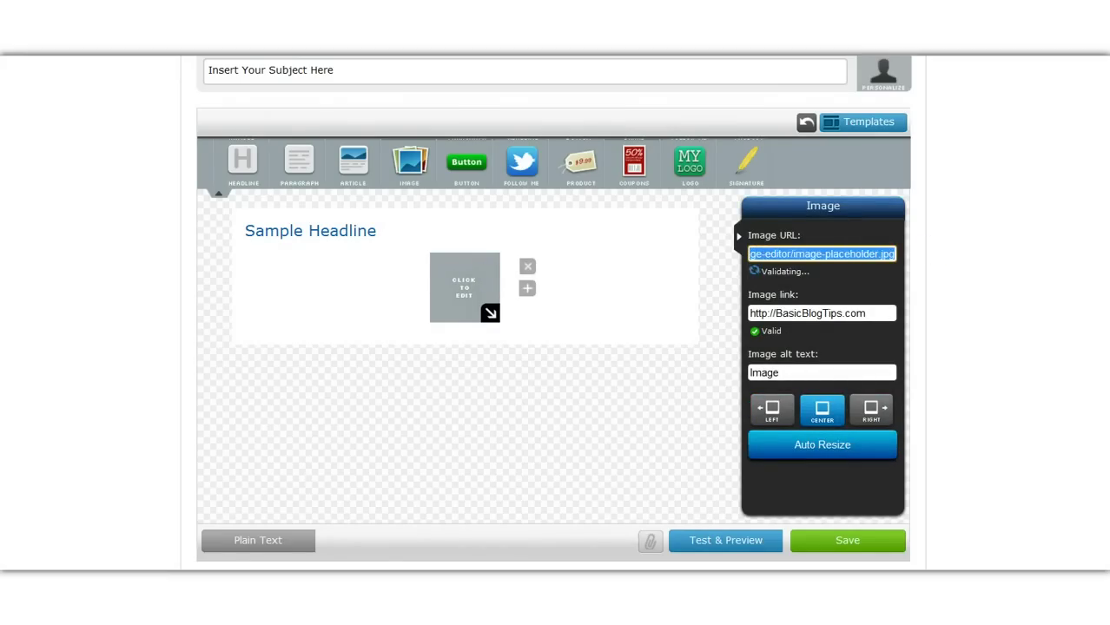
key(BackSpace)
key(ctrl+v)
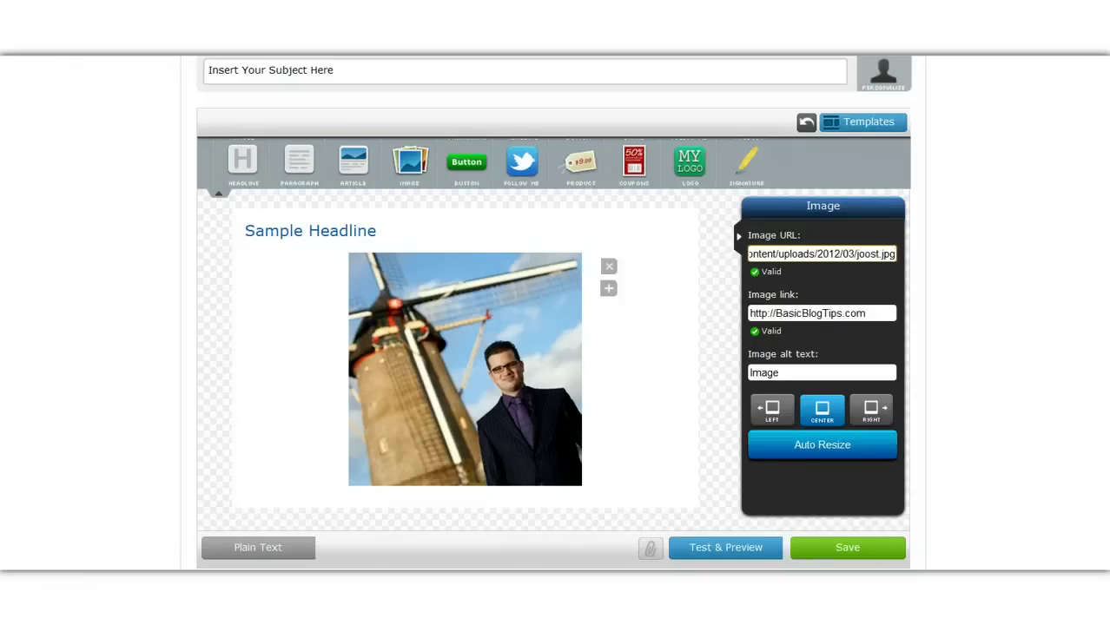
click(706, 316)
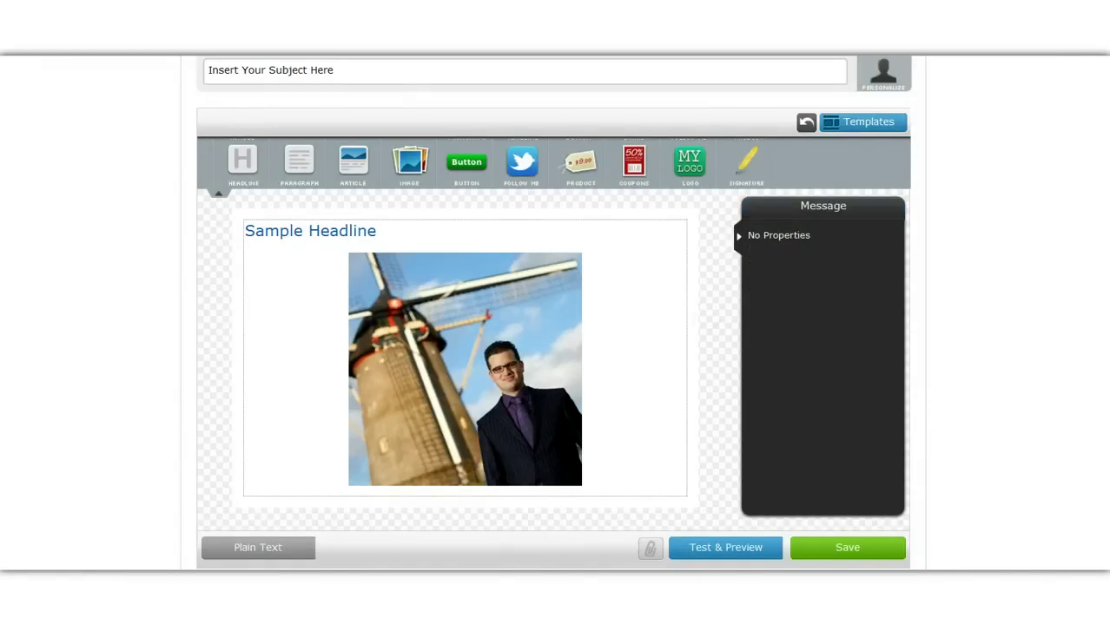
Add a coupon block below the photo and change its offer to "Save 30% or more on any in-store purchase".
scroll(553, 313, down, 2)
scroll(553, 312, down, 1)
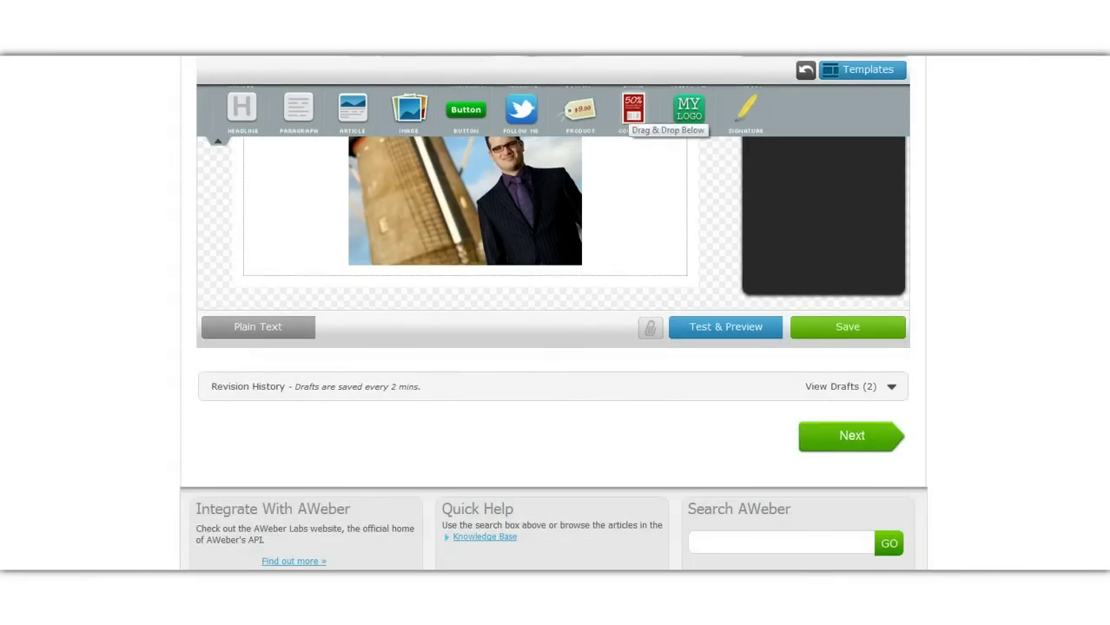
drag(633, 109, 542, 303)
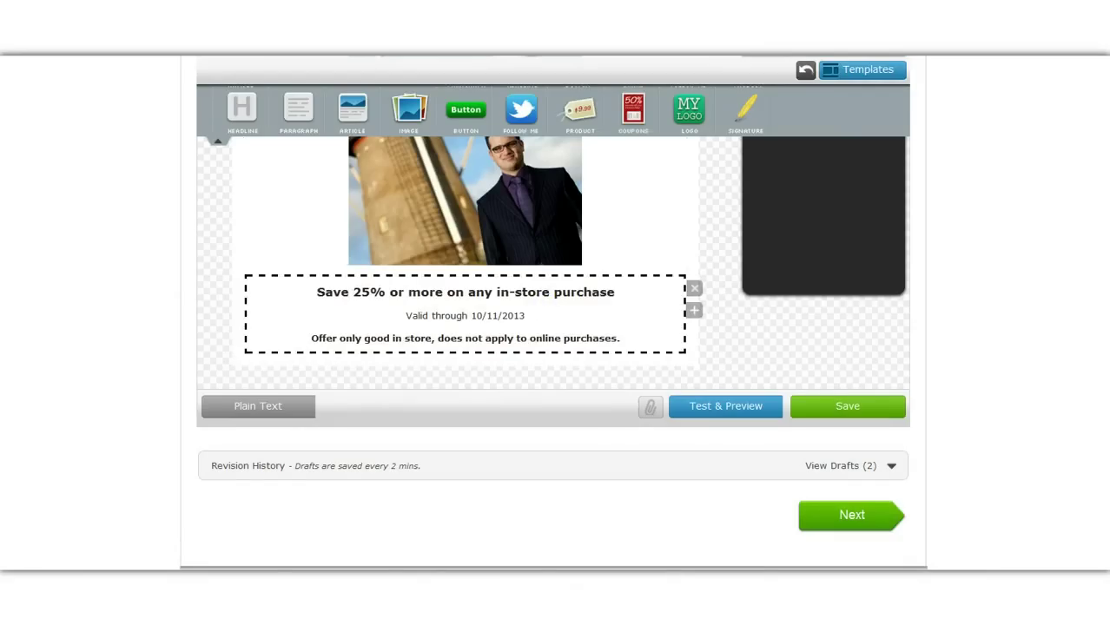
click(603, 291)
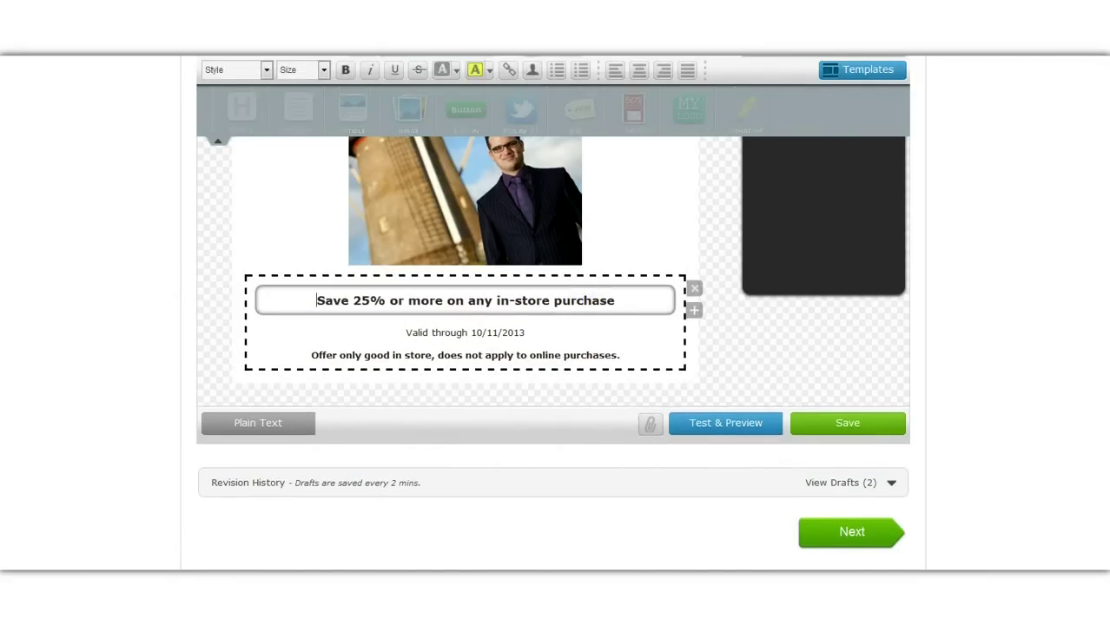
click(356, 301)
key(BackSpace)
text(30)
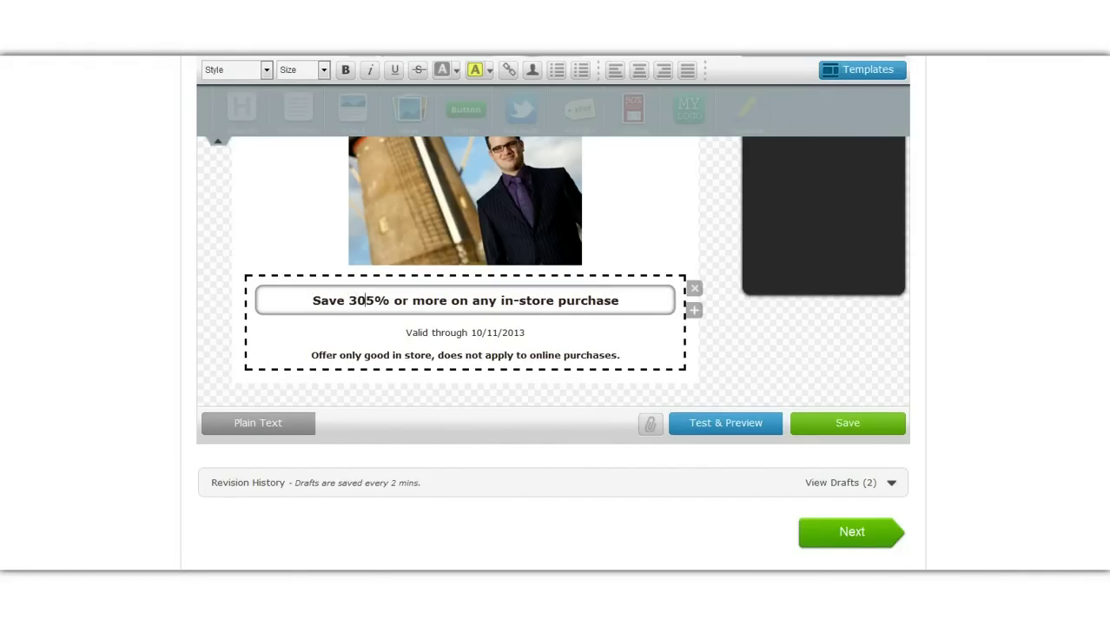
key(Delete)
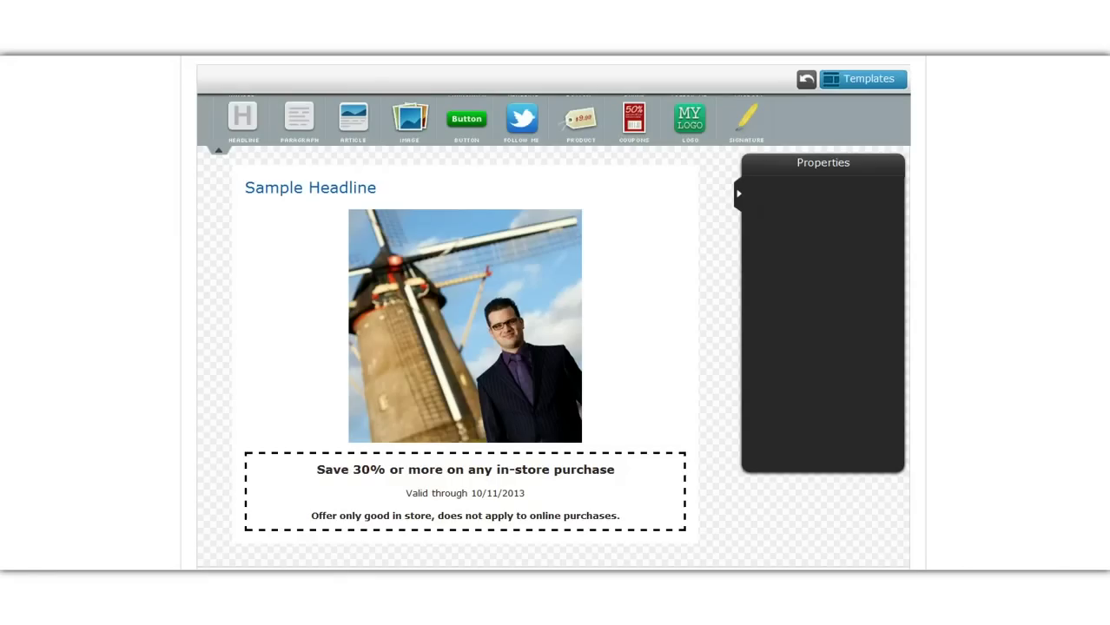
Insert the logo and an article block between headline and photo, and paste the blog post address as the article's Read More link URL.
drag(688, 119, 604, 223)
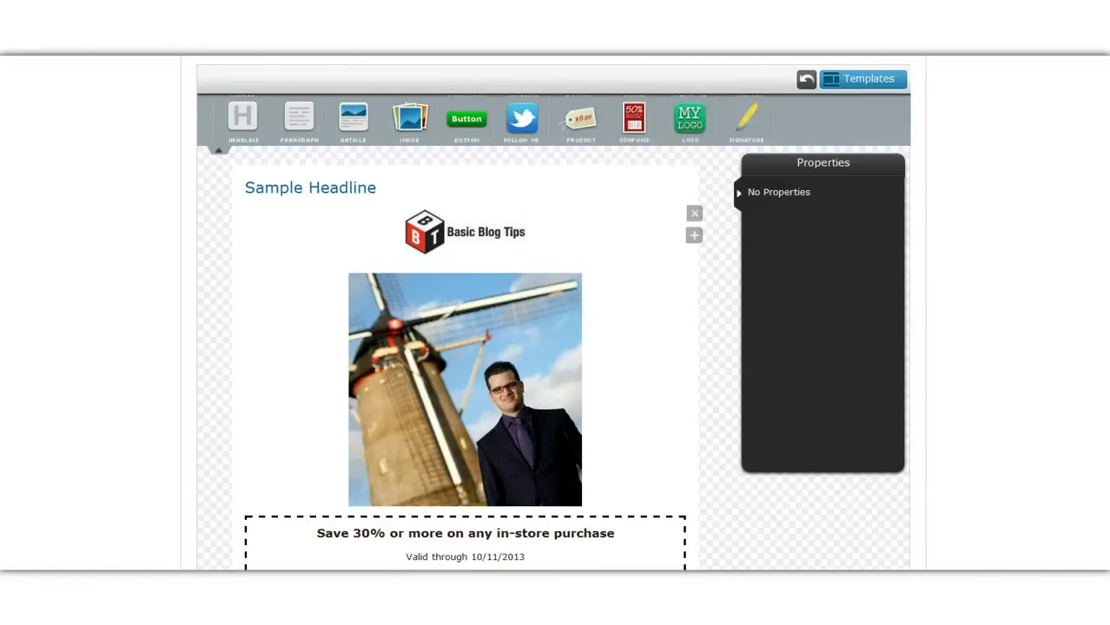
drag(352, 117, 255, 292)
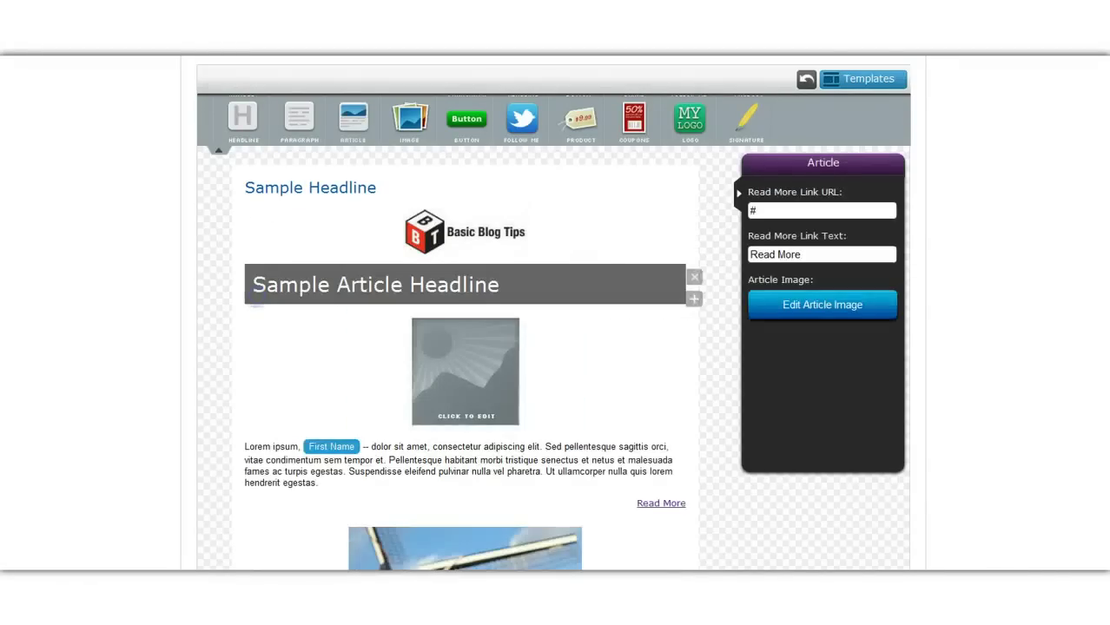
key(ctrl+v)
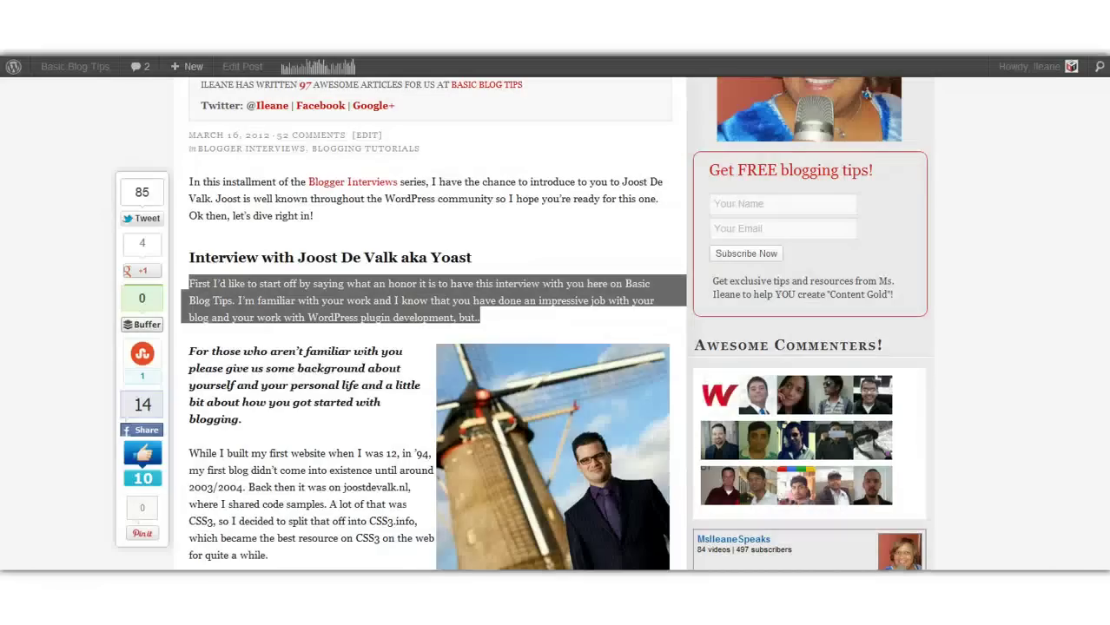
Copy the highlighted interview introduction from the blog post and replace the article block's placeholder paragraph with it.
right_click(271, 296)
click(310, 306)
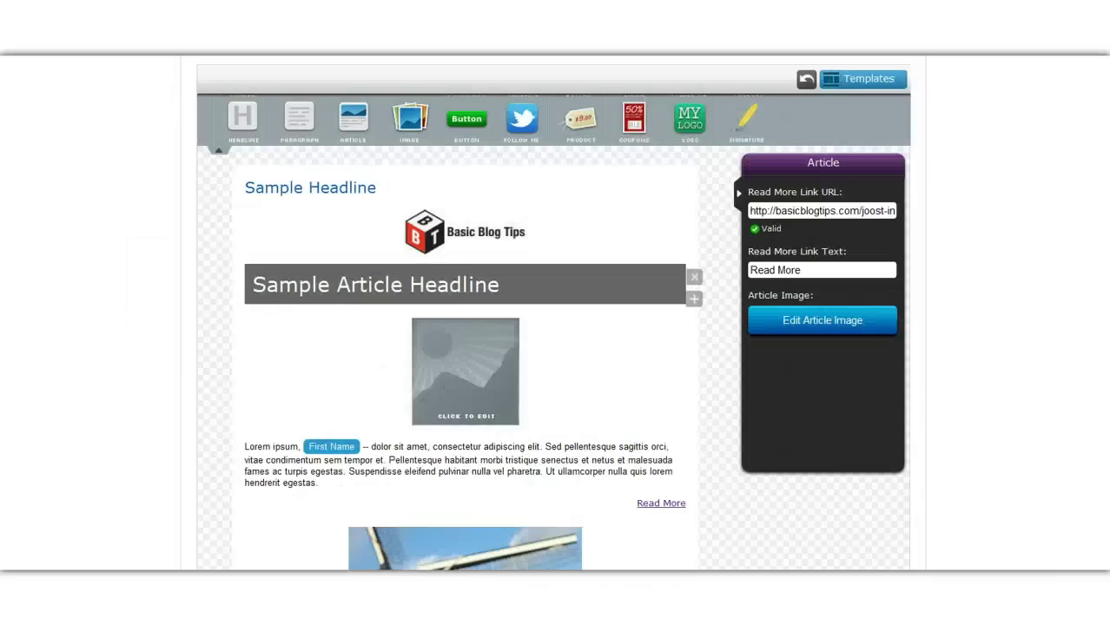
click(416, 460)
drag(427, 493, 234, 443)
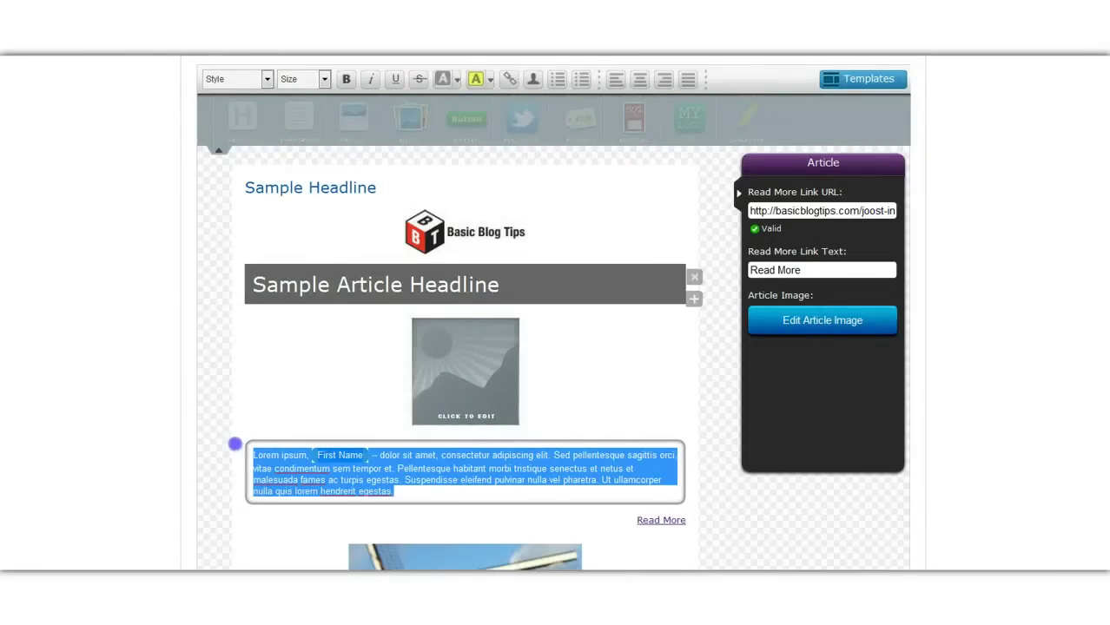
key(BackSpace)
key(ctrl+v)
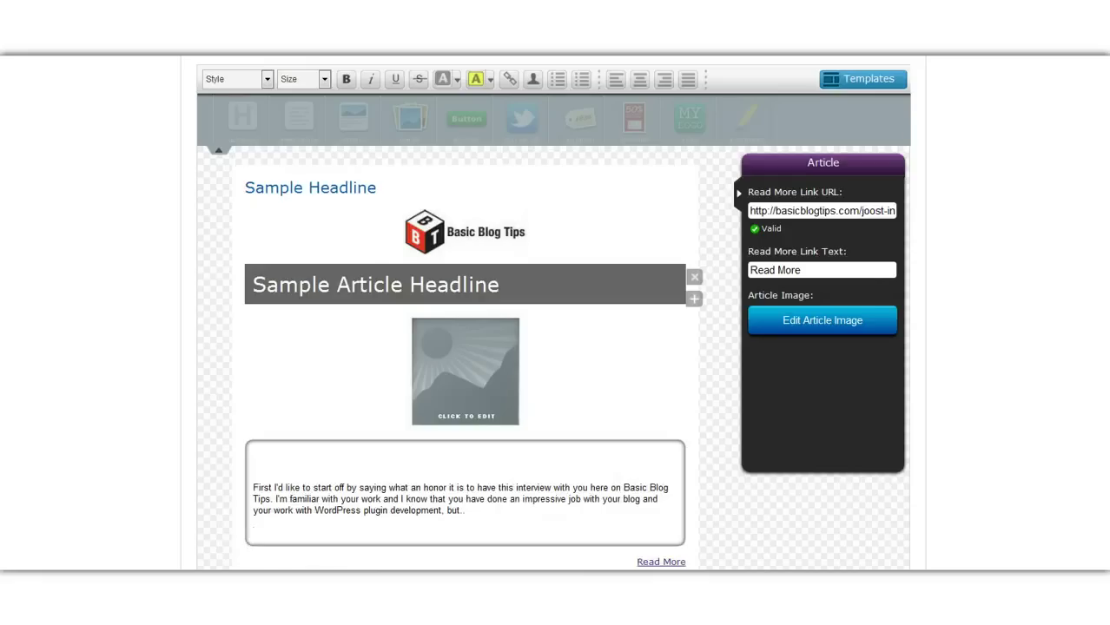
Remove the extra blank lines above and below the pasted interview introduction in the article block.
click(261, 449)
key(Delete)
key(Delete)
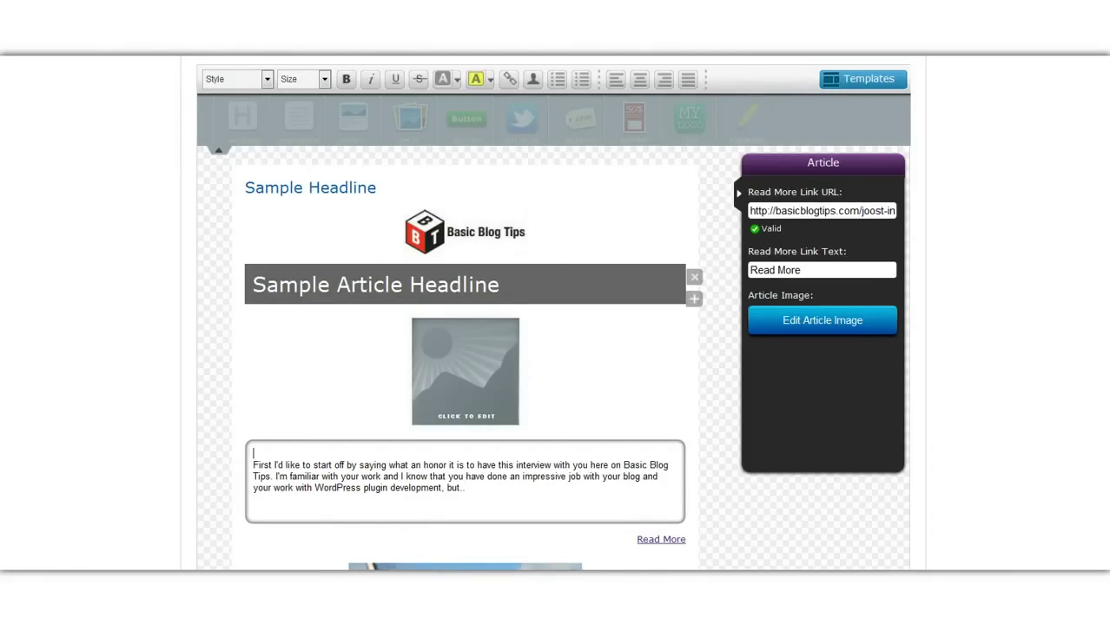
key(Down)
key(Down)
key(Down)
key(Down)
key(Delete)
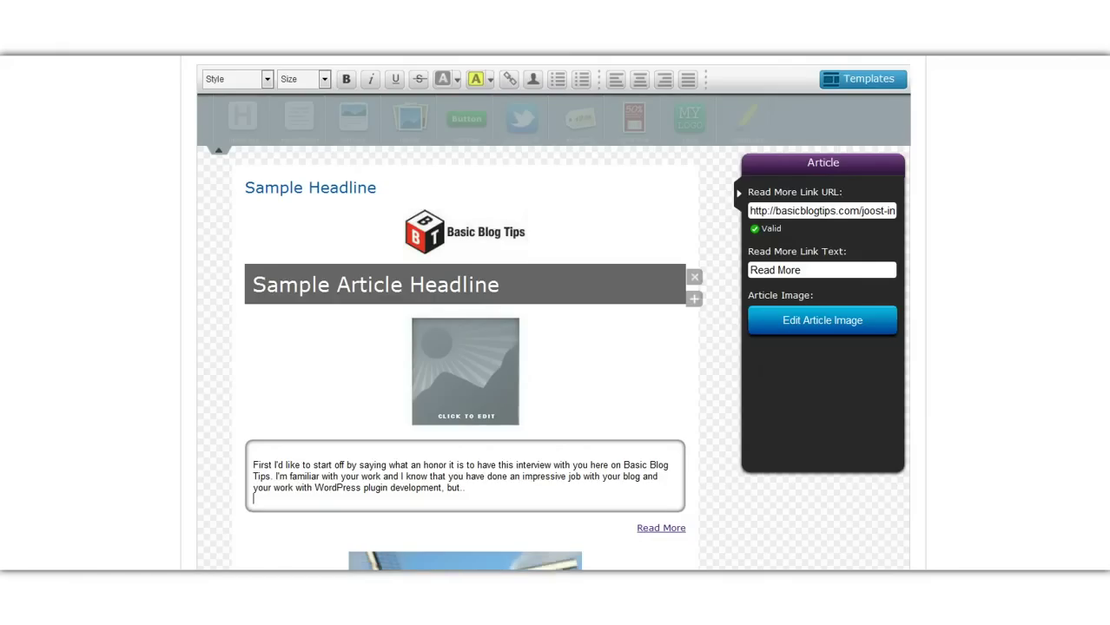
Format the article's introduction paragraph in 16px Georgia and remove the blank line after it.
drag(470, 491, 235, 452)
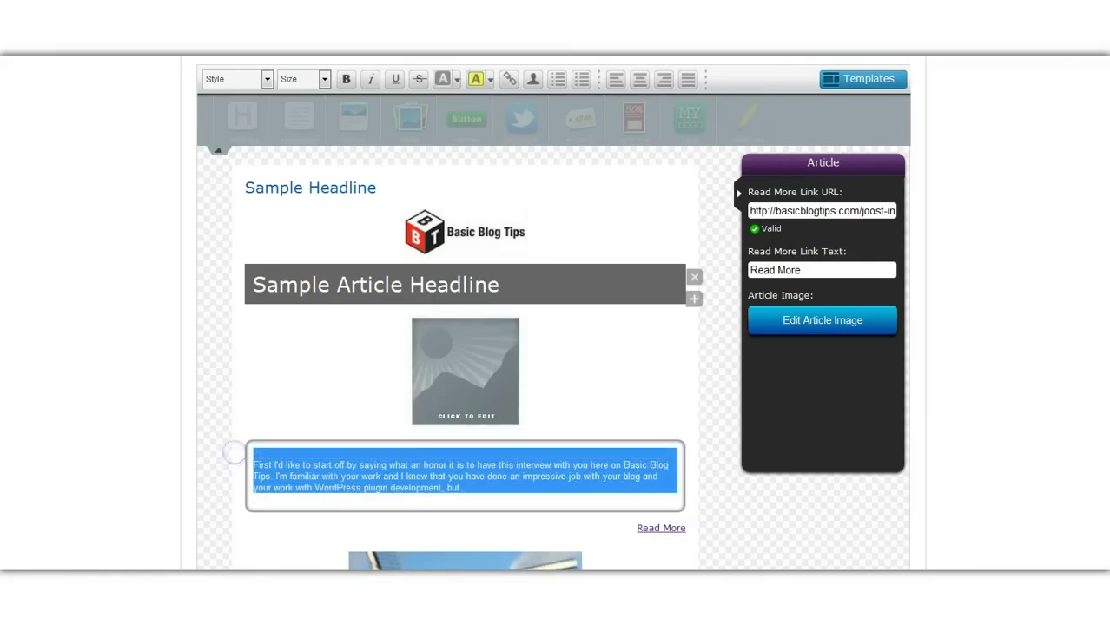
click(324, 79)
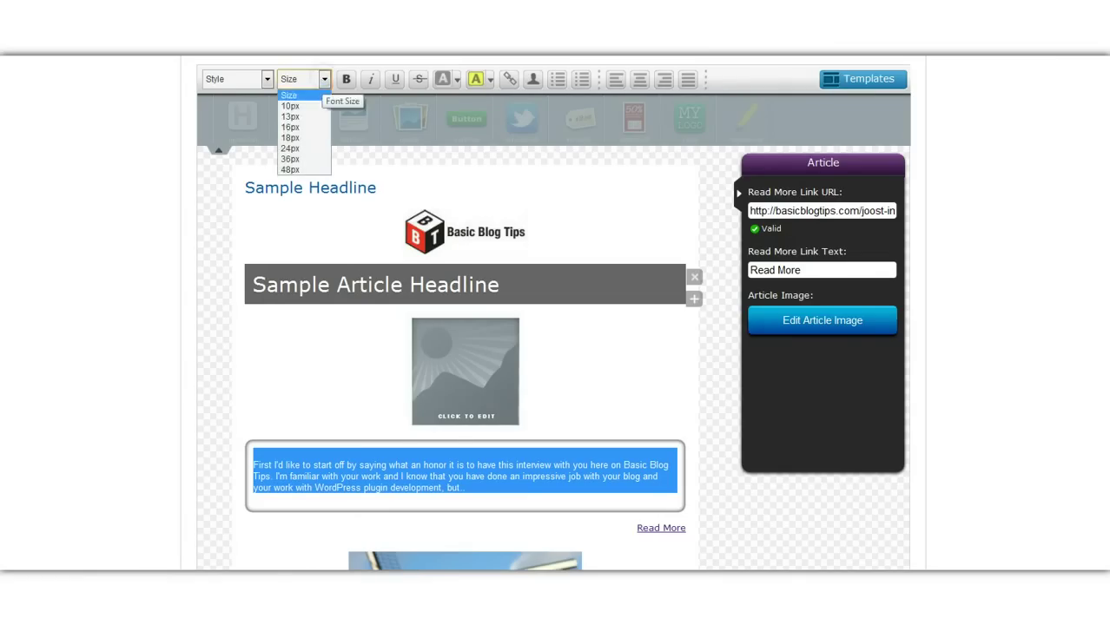
click(290, 127)
click(266, 79)
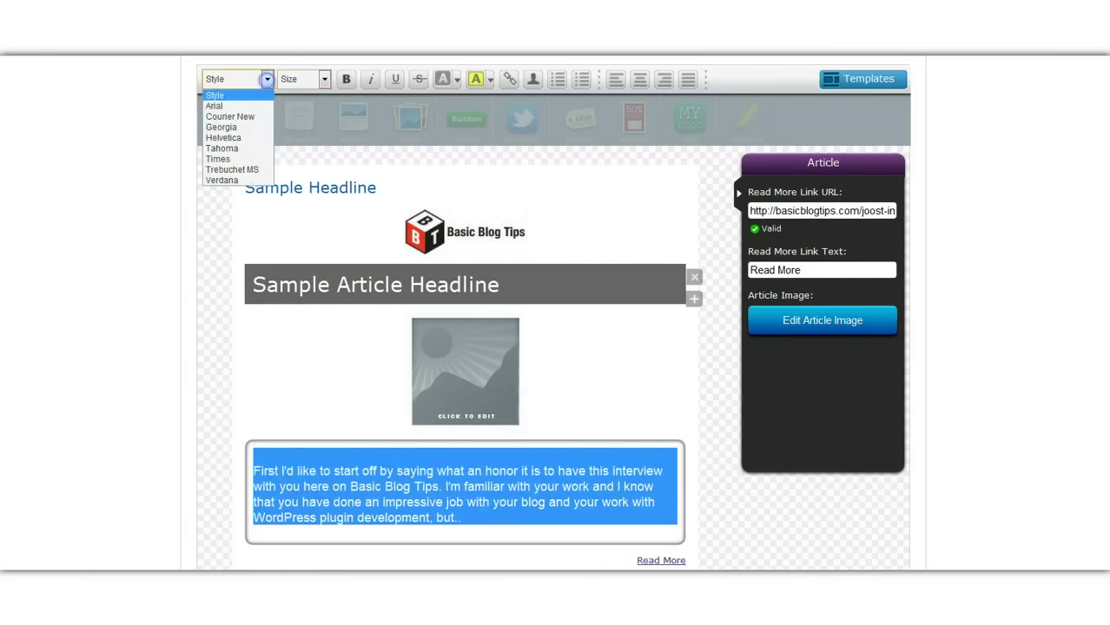
click(221, 126)
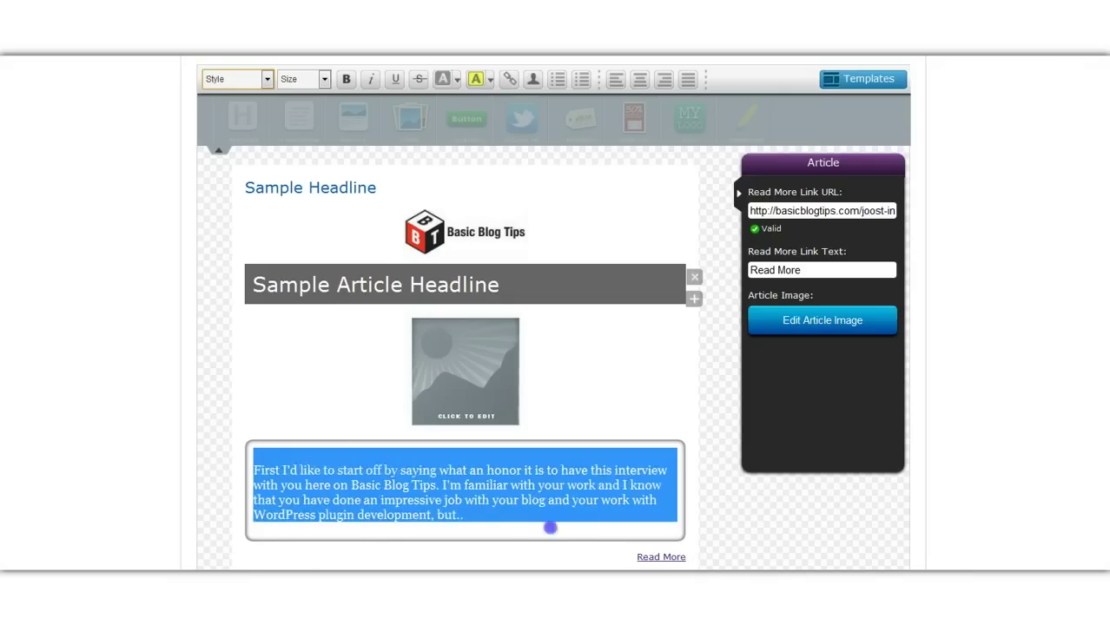
click(549, 528)
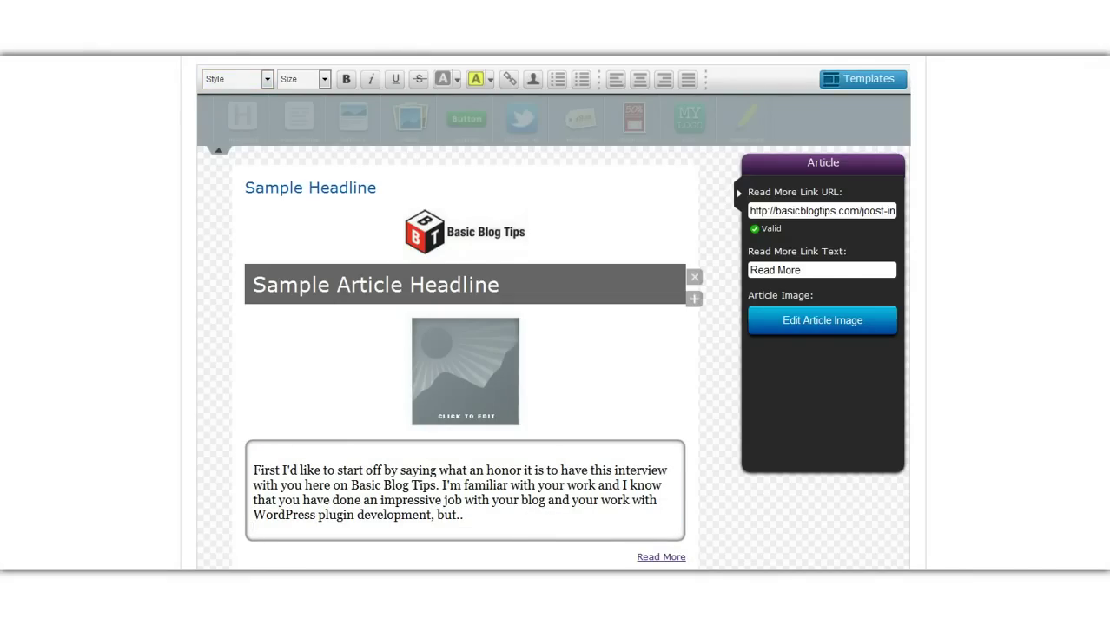
key(BackSpace)
click(801, 400)
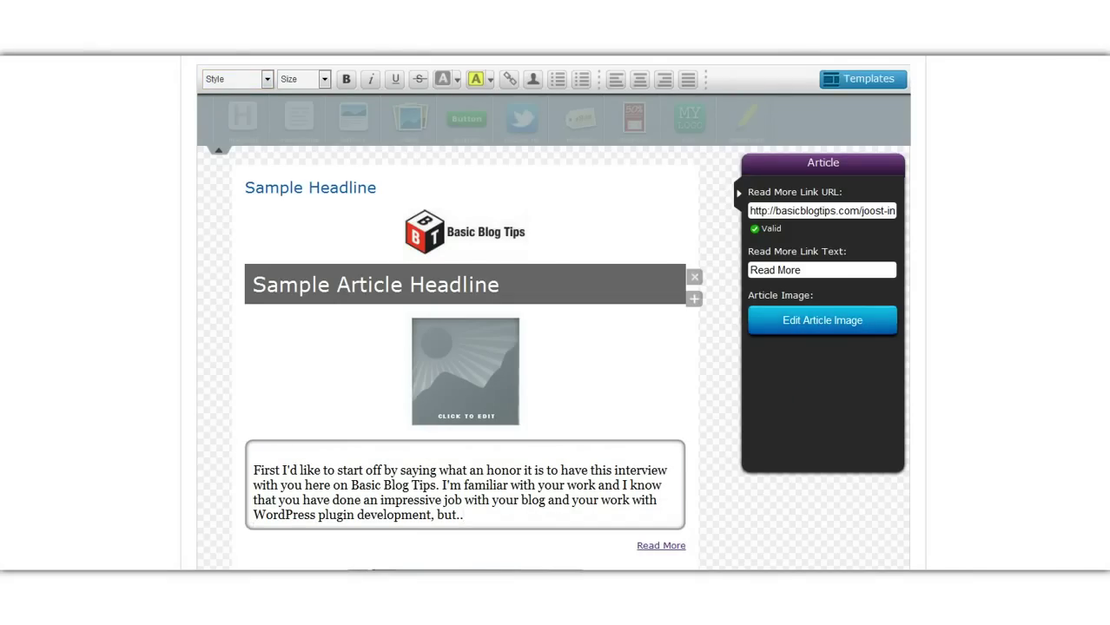
Remove the article's placeholder picture by clearing its image link and image URL.
click(465, 371)
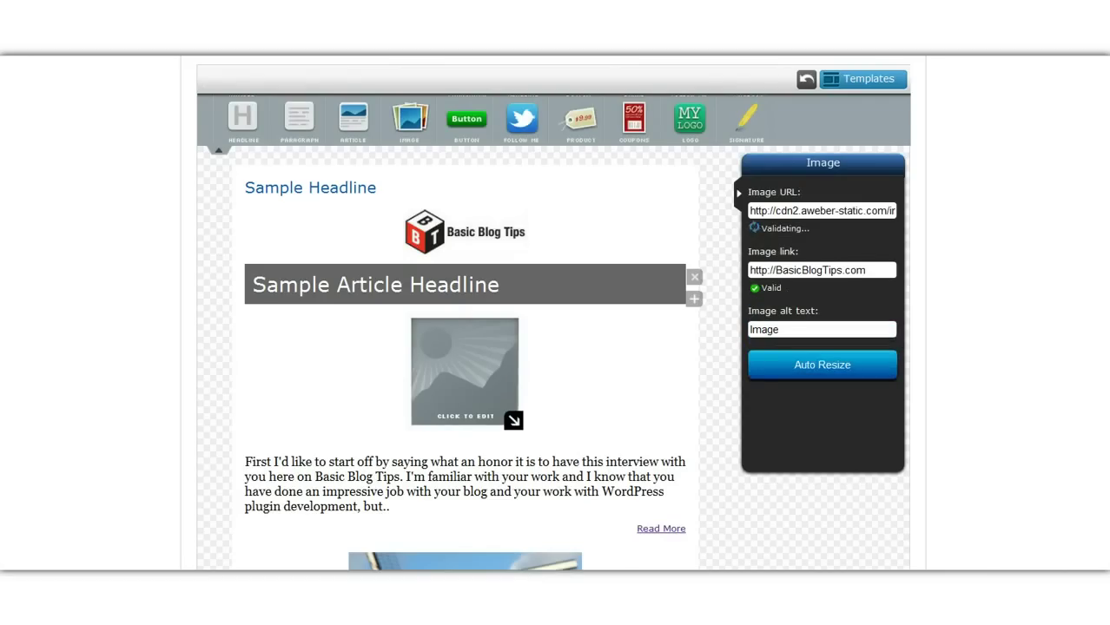
drag(868, 270, 645, 285)
key(BackSpace)
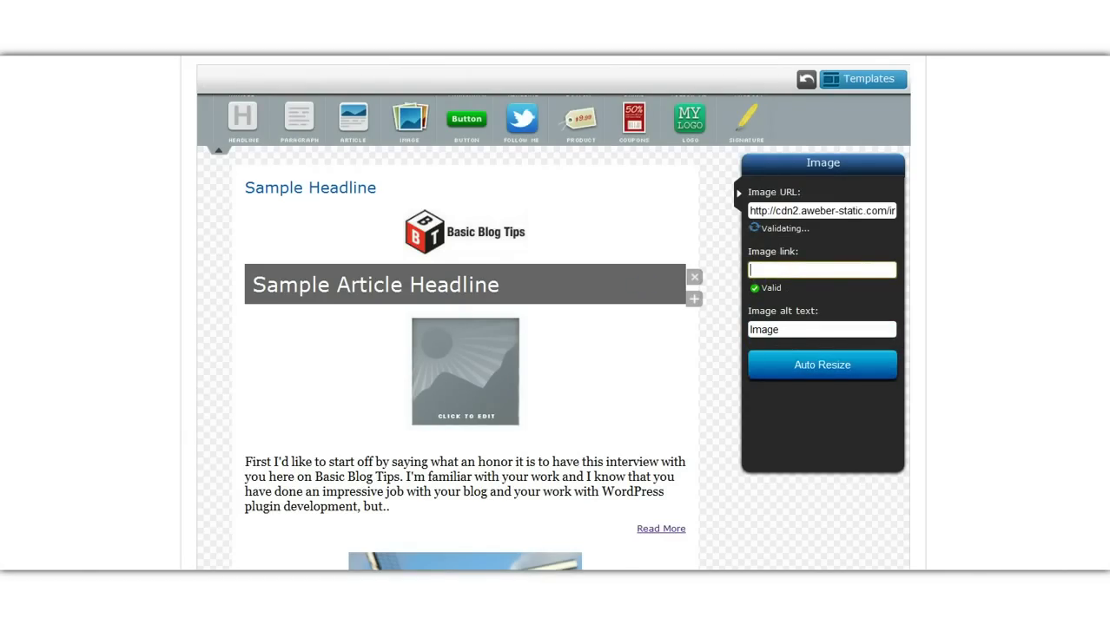
drag(749, 210, 928, 230)
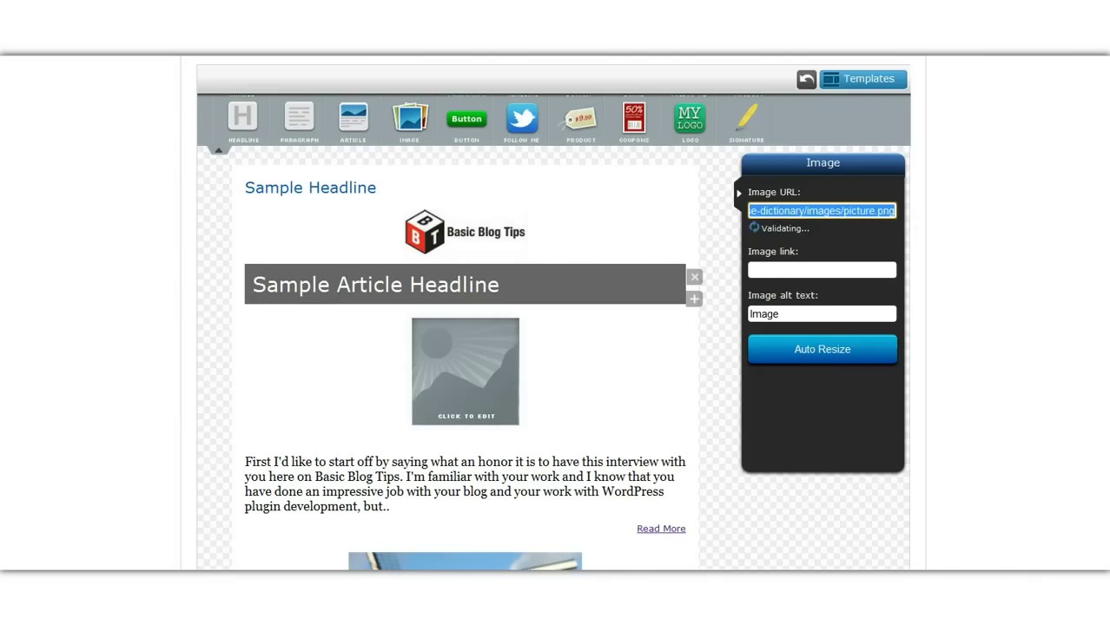
key(BackSpace)
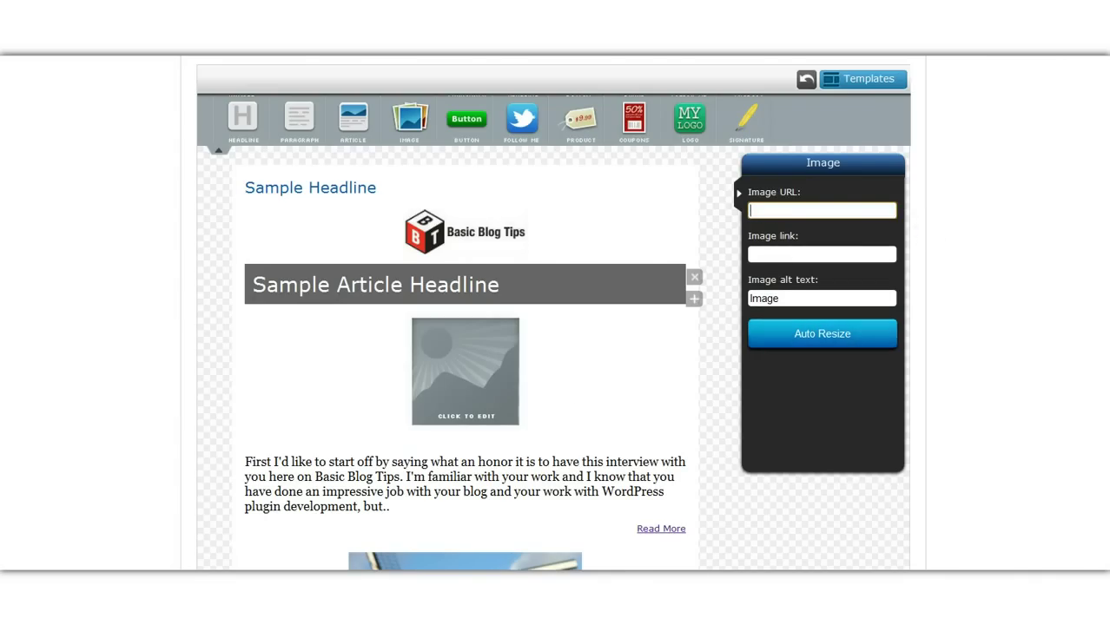
click(836, 337)
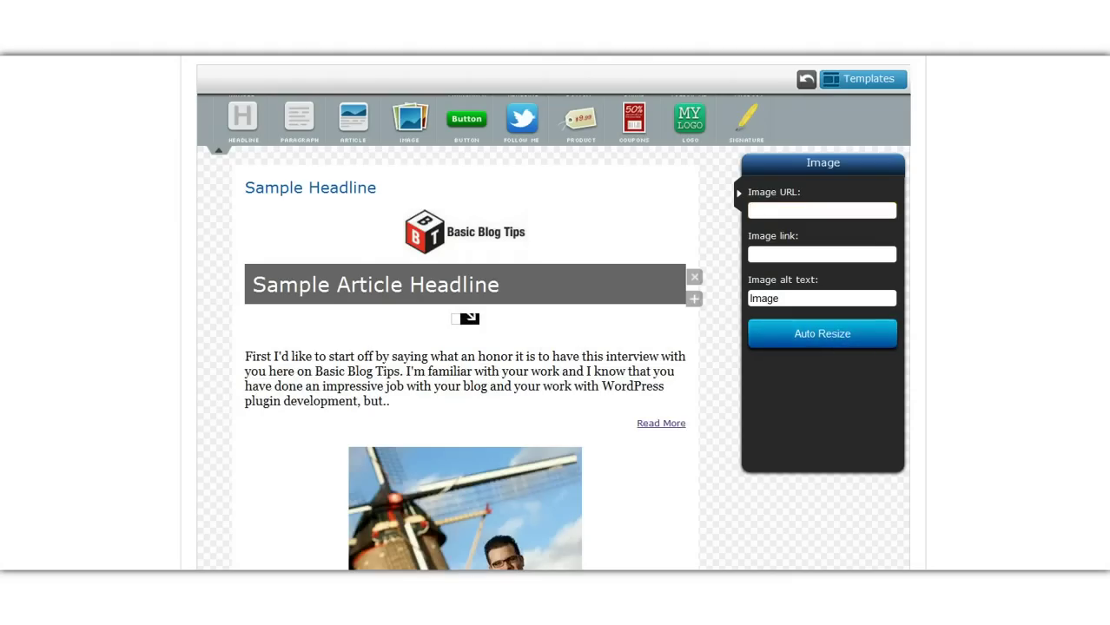
click(373, 285)
Open the message's test preview and examine the newsletter from the headline down to the footer.
scroll(466, 347, down, 5)
scroll(553, 347, down, 4)
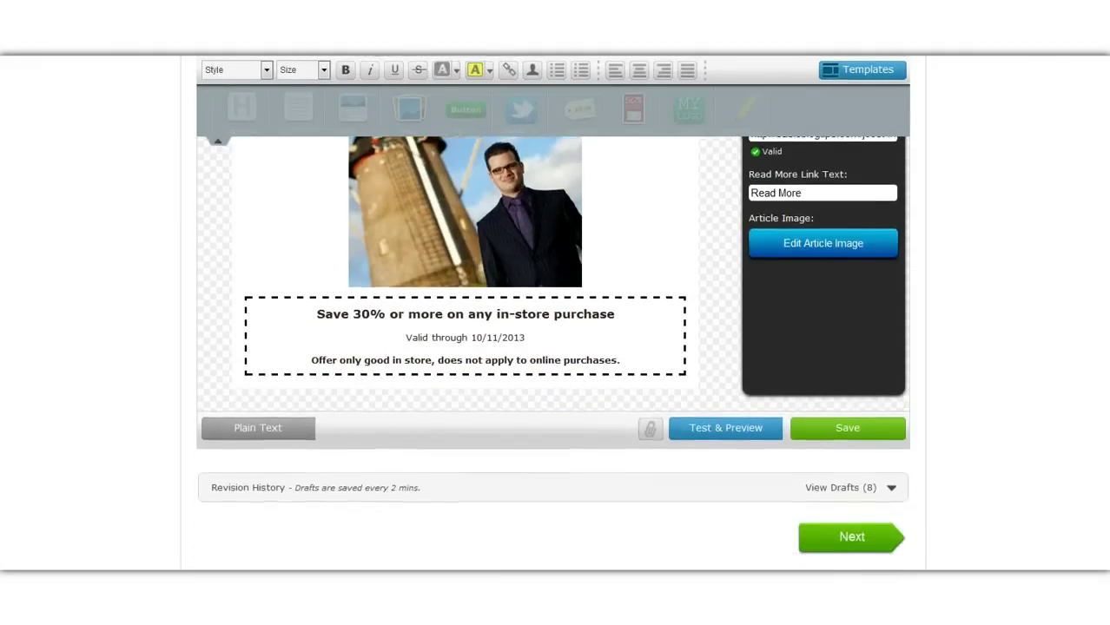
click(712, 416)
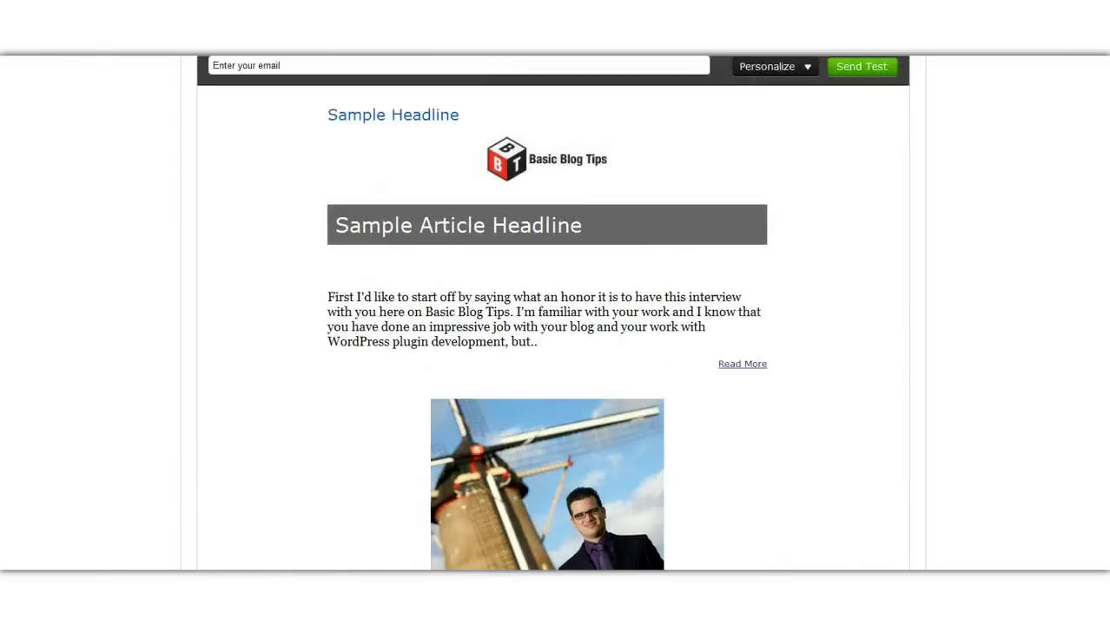
scroll(552, 312, down, 5)
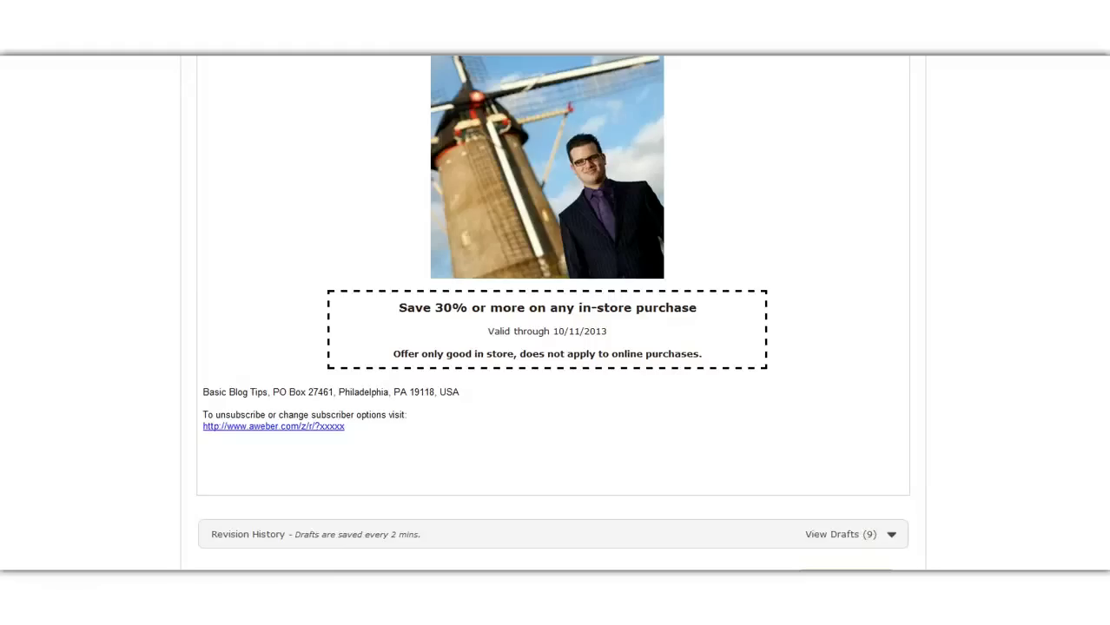
scroll(553, 313, down, 3)
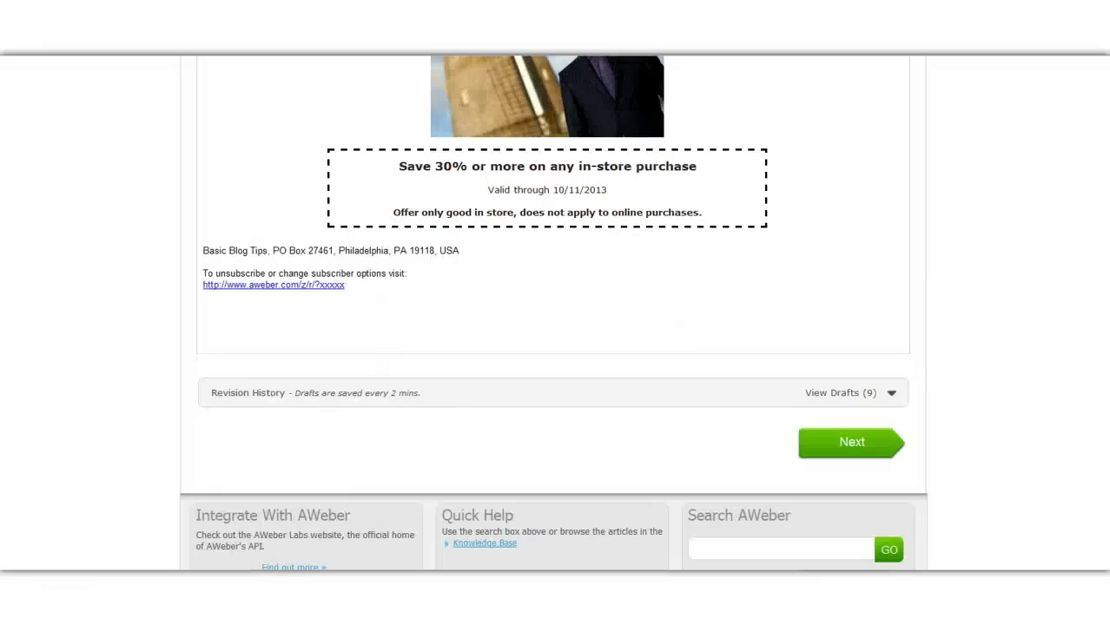
Load the March 22nd, 2012 12:52pm draft from the message's revision history.
click(891, 392)
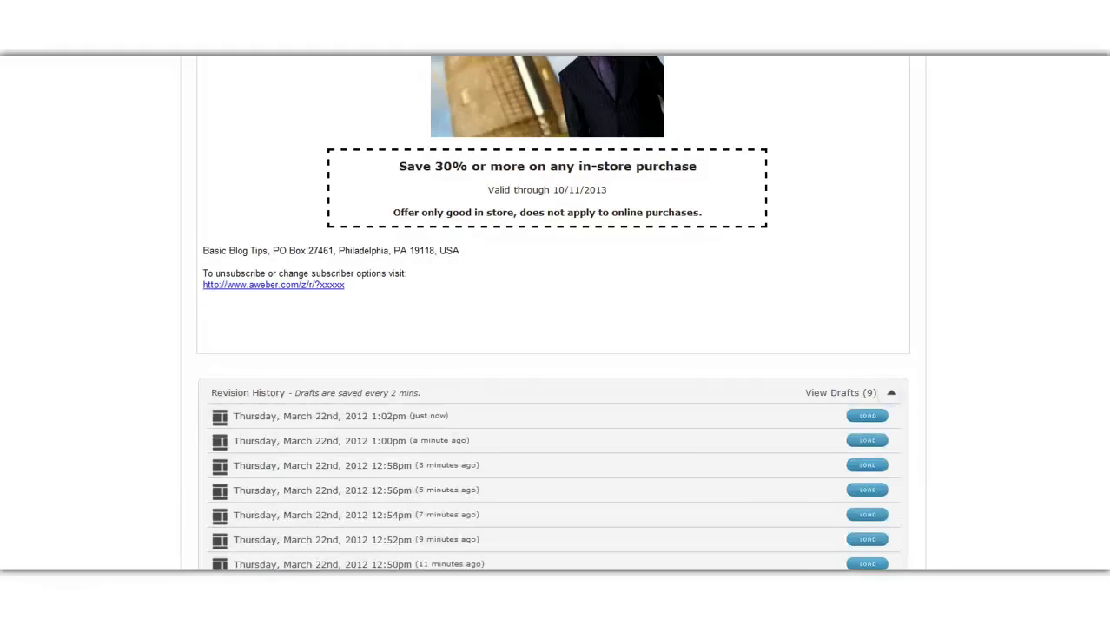
scroll(553, 348, down, 2)
scroll(553, 347, up, 1)
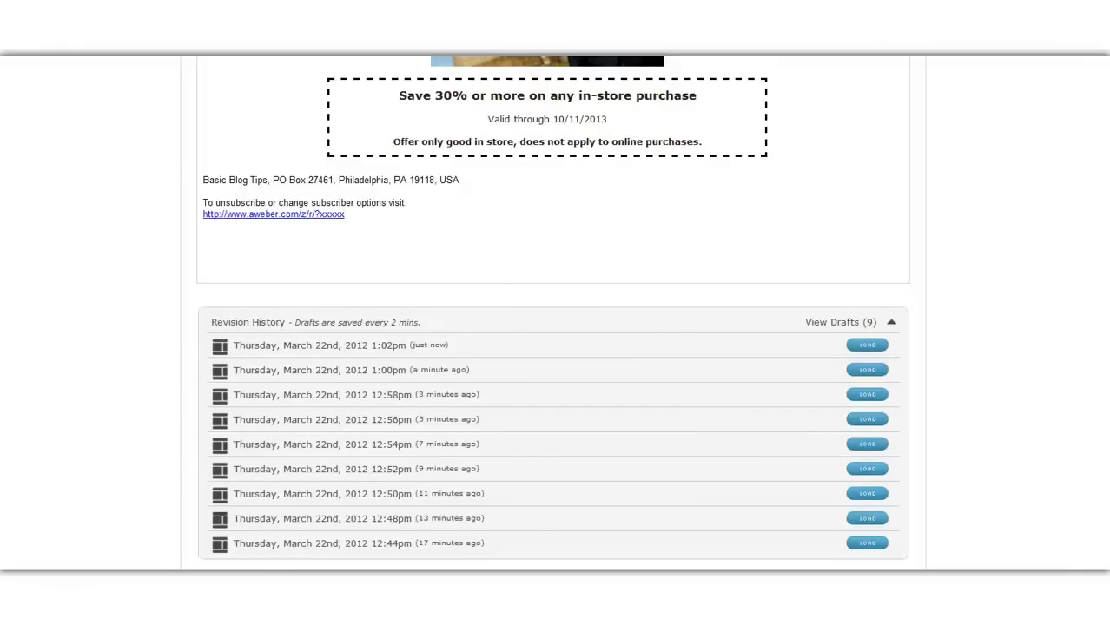
click(866, 469)
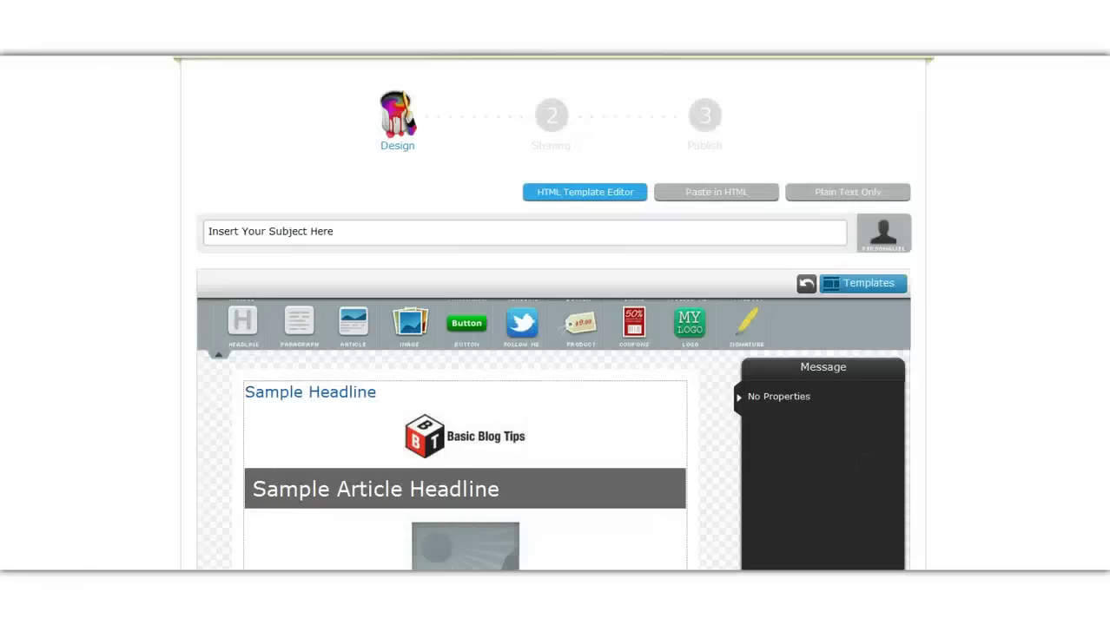
Continue to the Sharing stage, review the archive and social media options, and toggle the Sharing switch.
scroll(553, 312, down, 2)
scroll(553, 312, down, 5)
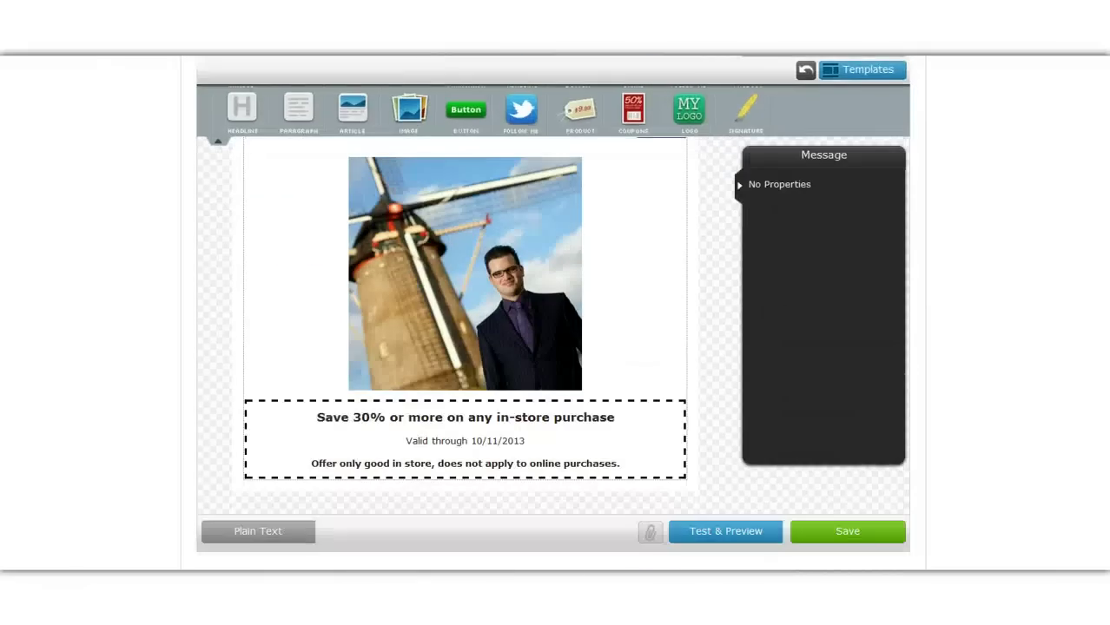
scroll(553, 312, down, 1)
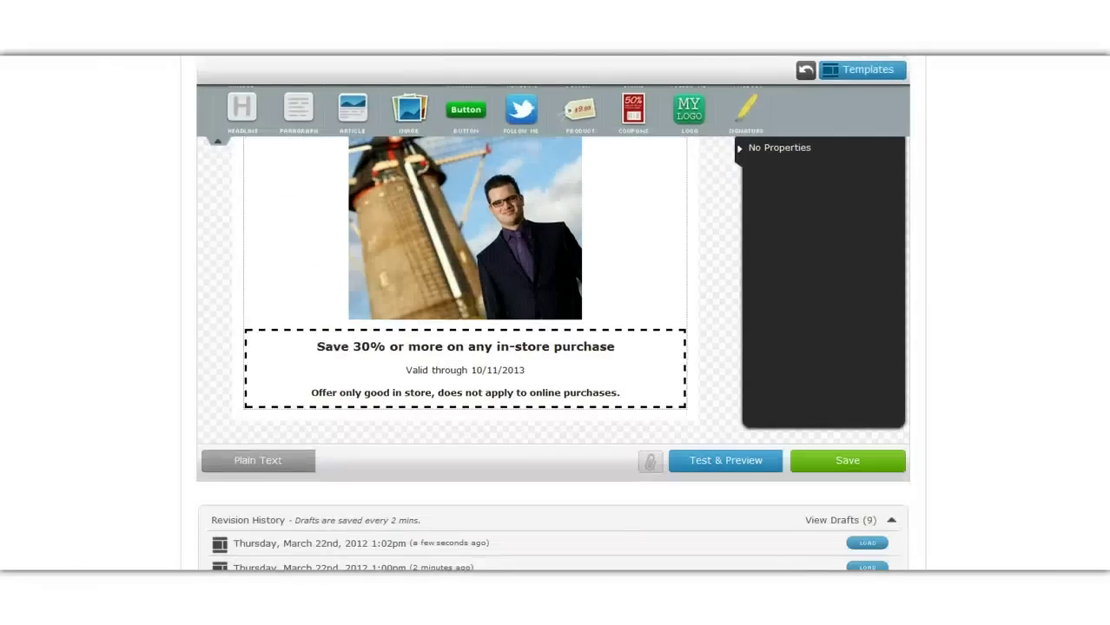
scroll(553, 313, down, 3)
scroll(553, 313, down, 3)
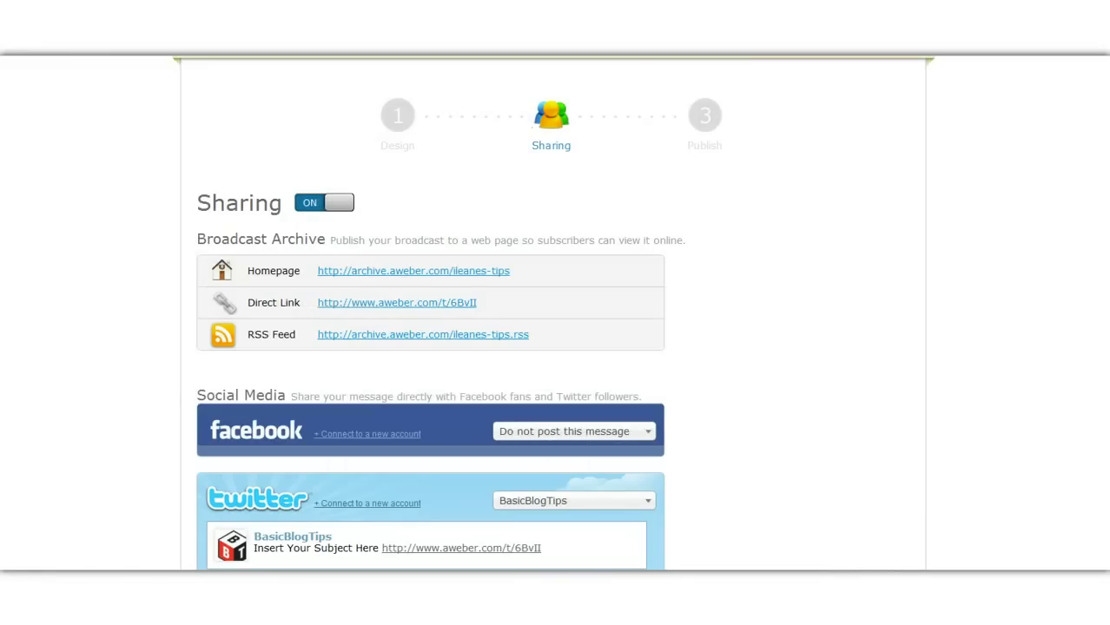
scroll(553, 313, up, 2)
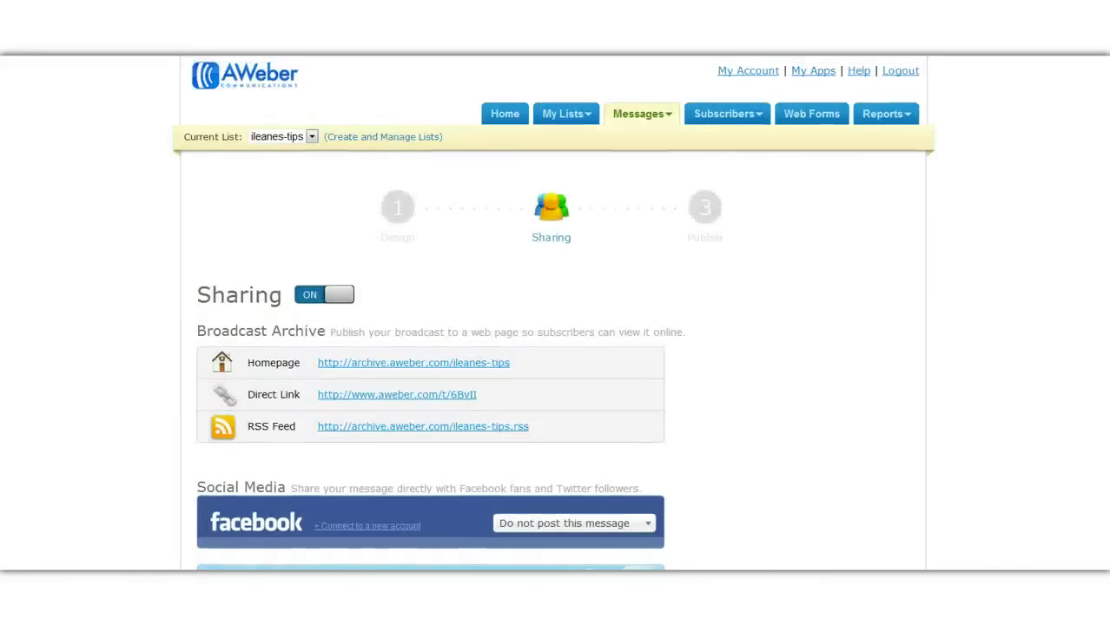
scroll(553, 312, down, 3)
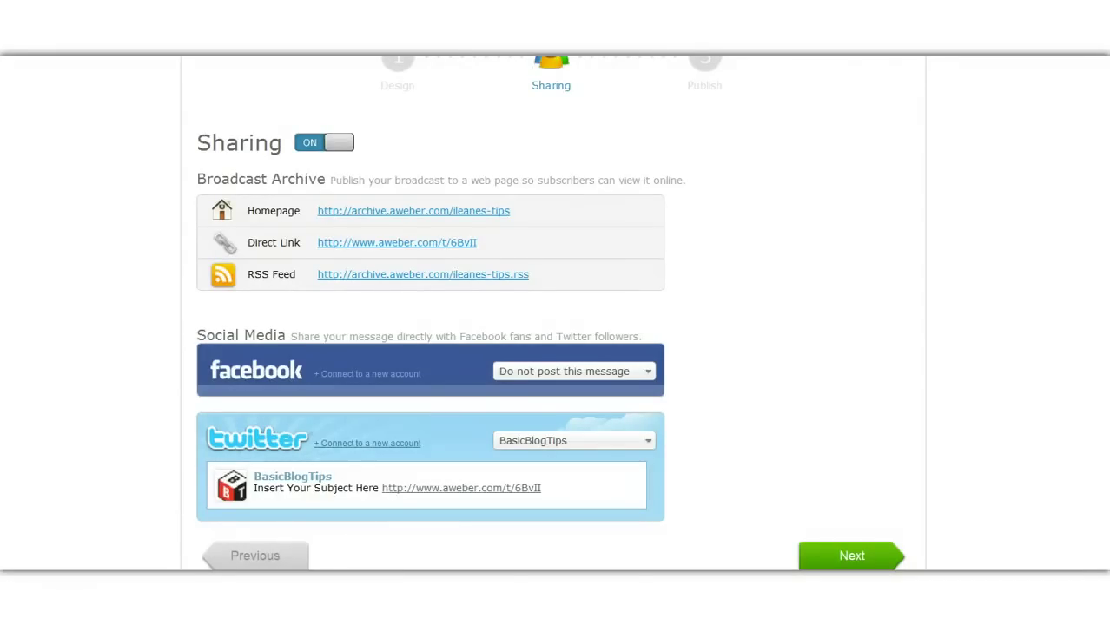
click(339, 143)
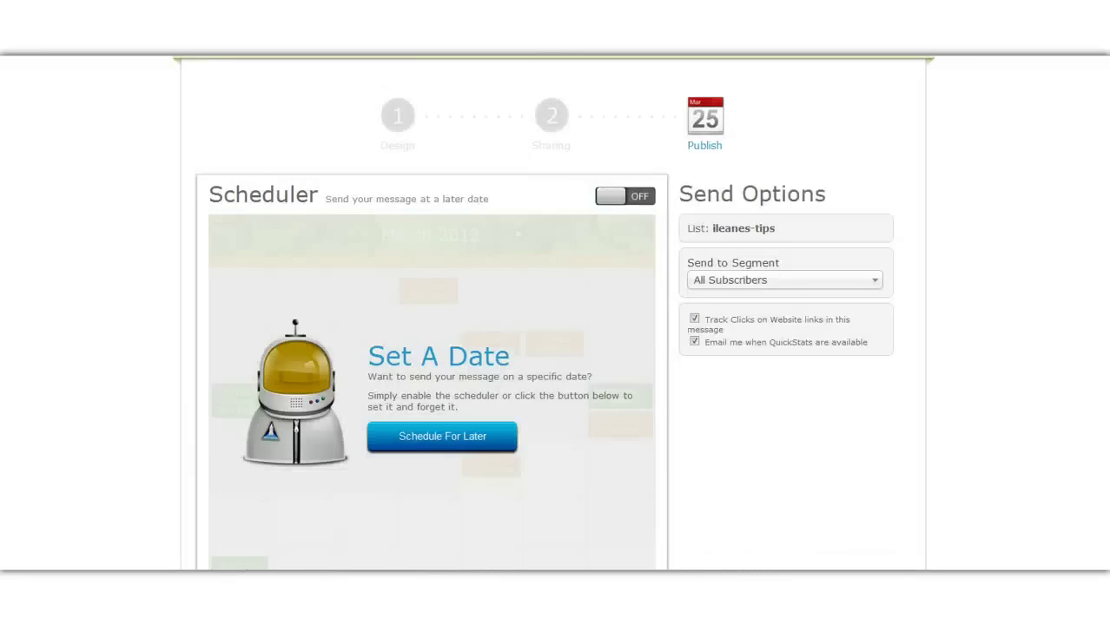
Browse the subscriber segments in the broadcast's send options and save the message.
scroll(555, 313, down, 1)
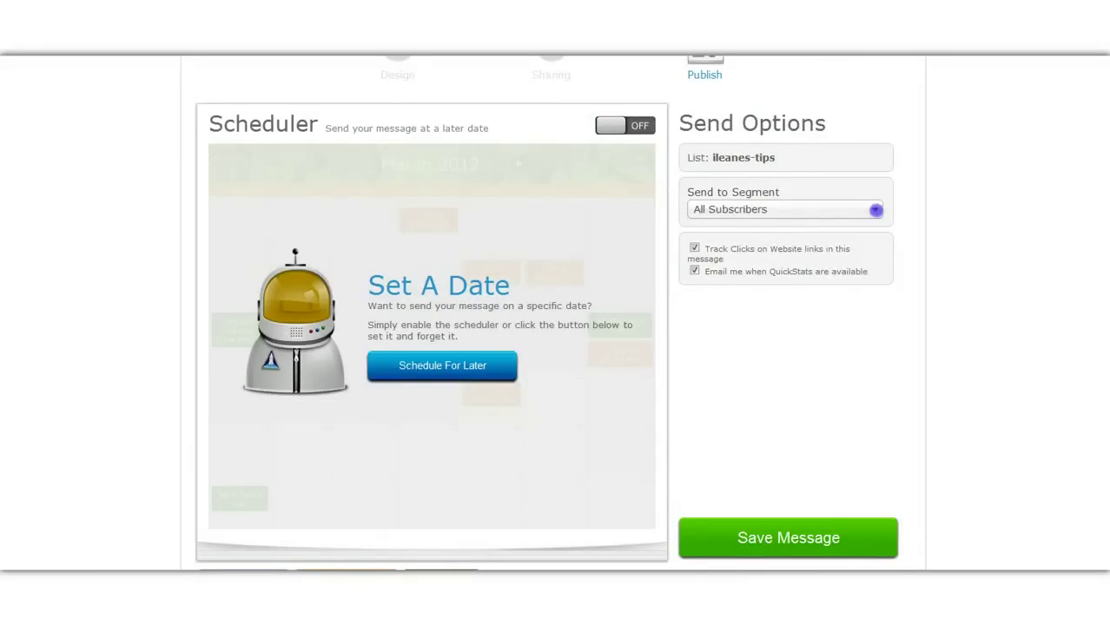
click(874, 210)
mouse_move(873, 246)
mouse_down()
mouse_move(872, 293)
mouse_move(872, 235)
mouse_up()
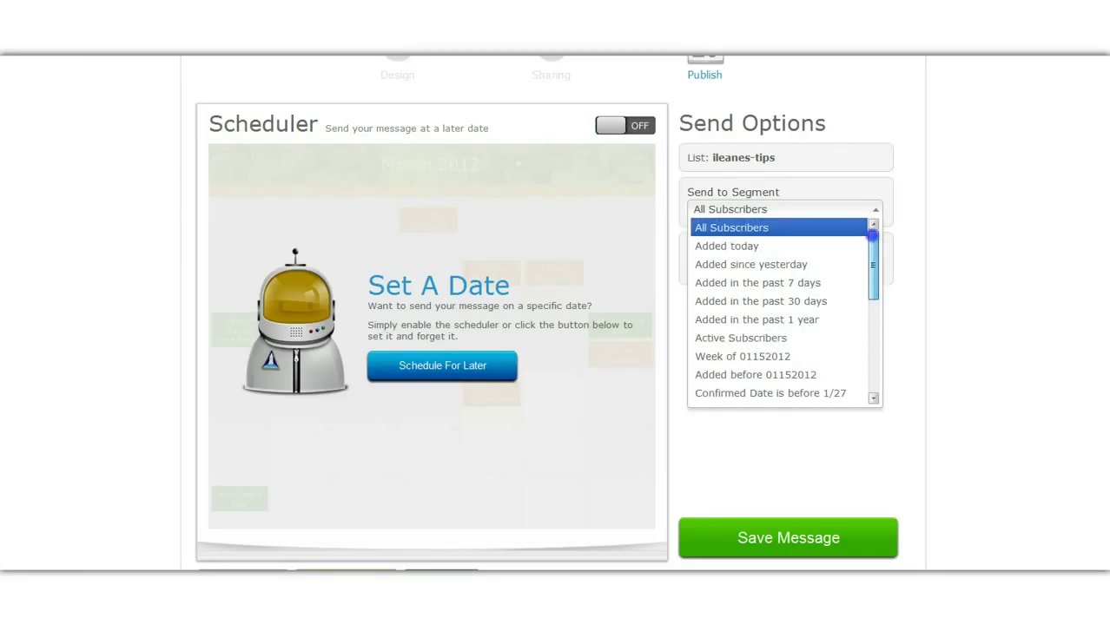
scroll(552, 312, down, 2)
click(760, 396)
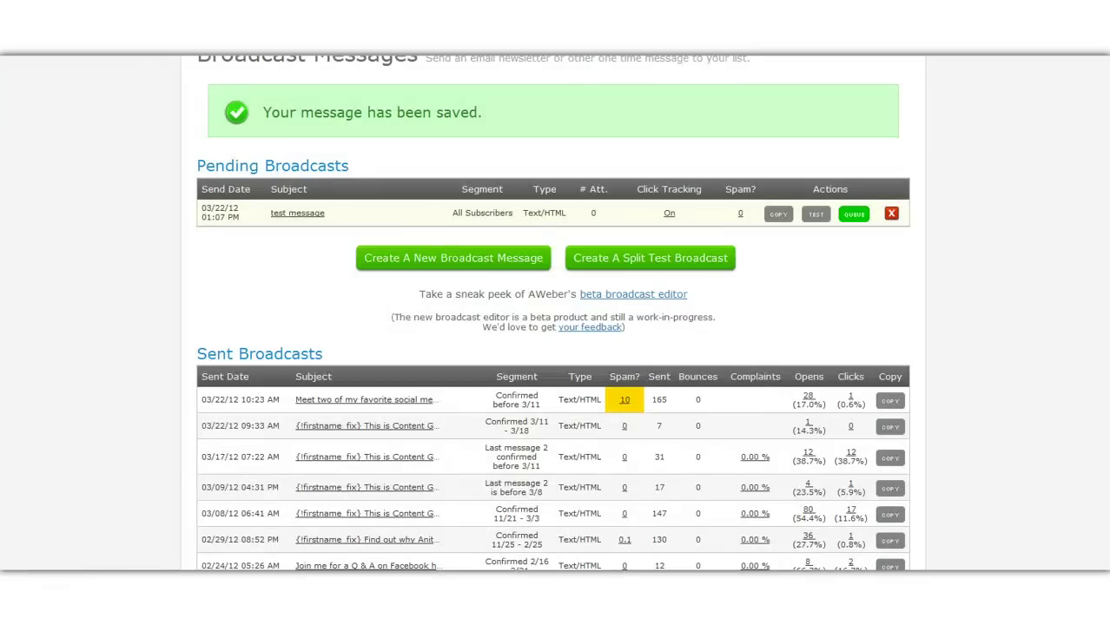
Queue the pending "test message" broadcast for sending.
click(853, 214)
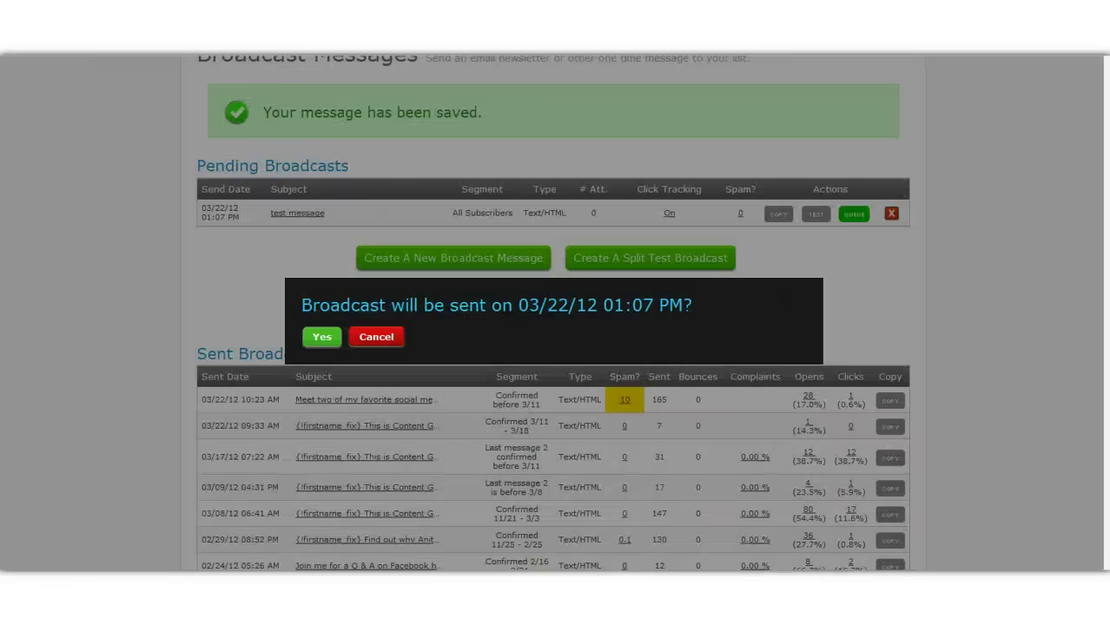